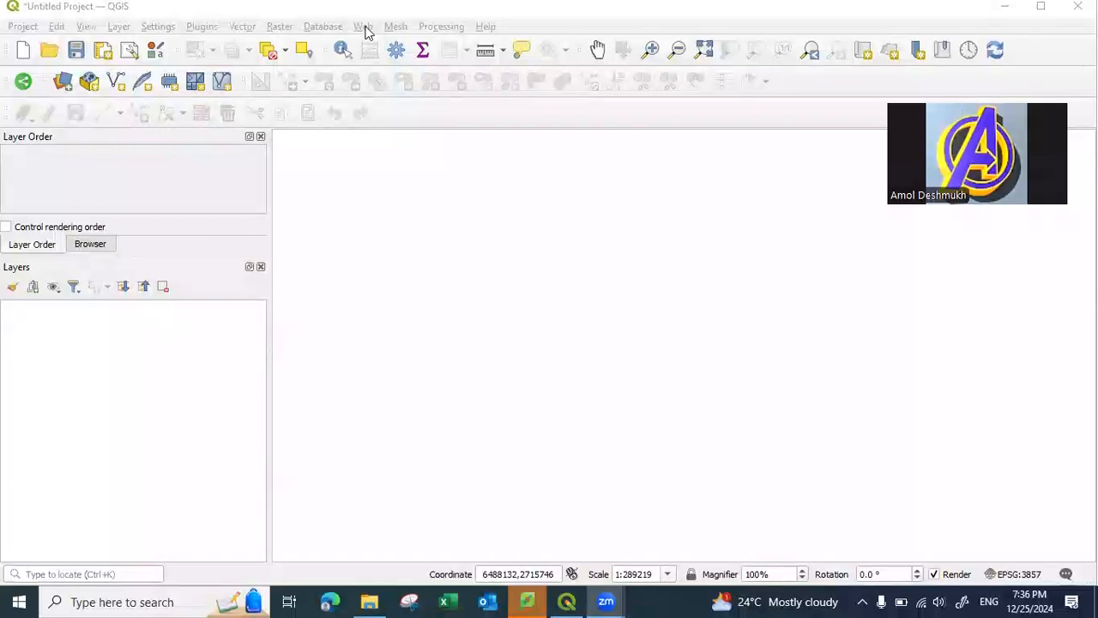
- Add the OSM Standard basemap from QuickMapServices to the empty project
click(363, 26)
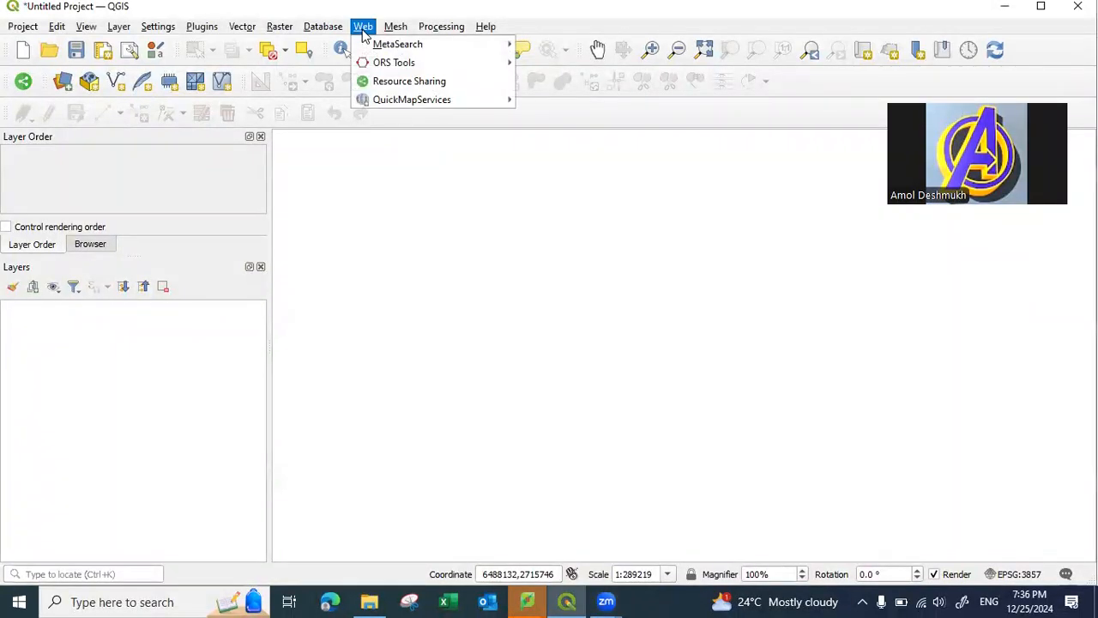
mouse_move(367, 105)
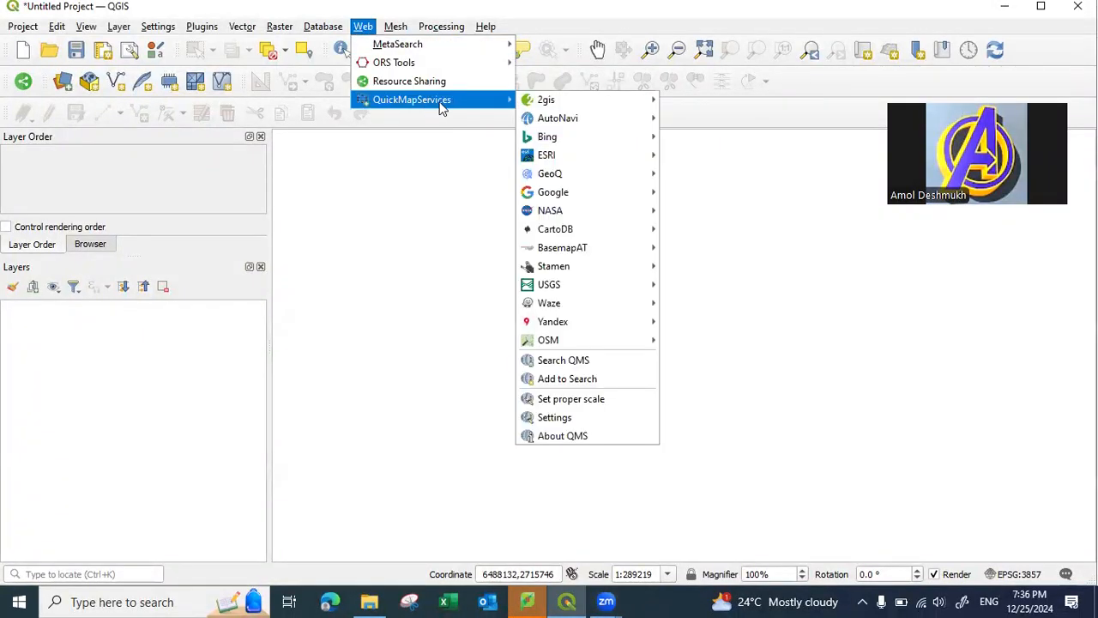
mouse_move(575, 345)
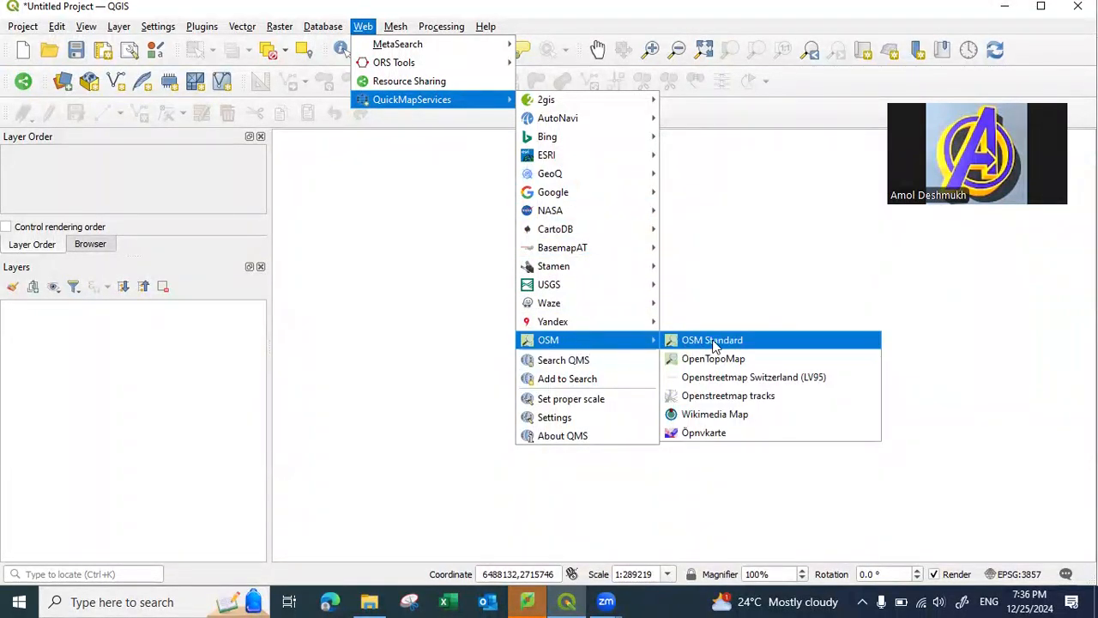
click(712, 341)
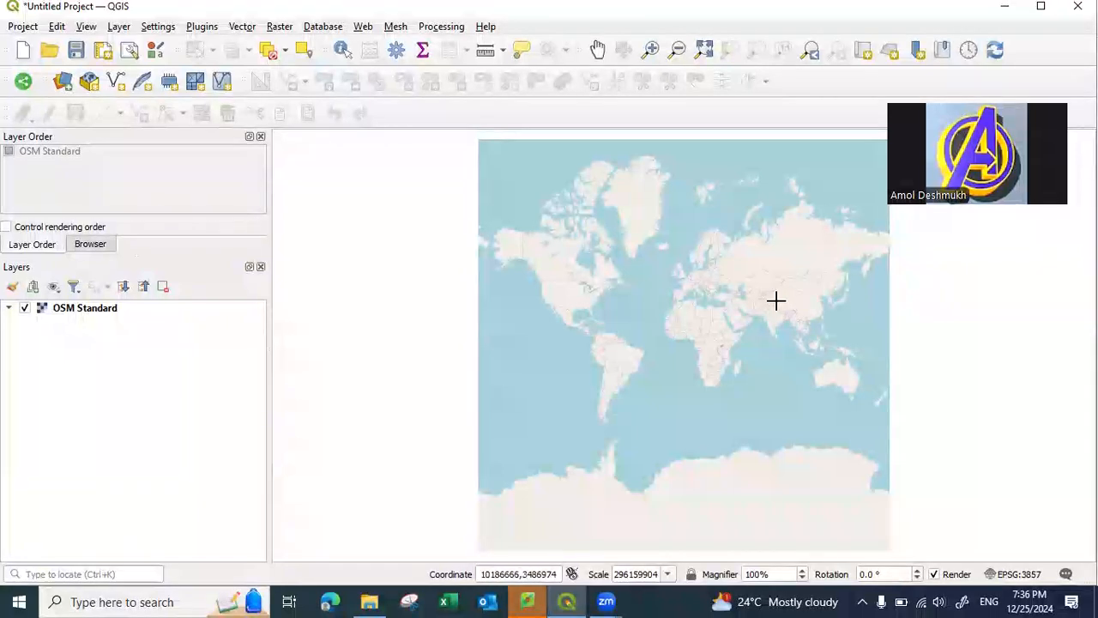
- Locate the Muscat coastal area in Oman on the basemap at about 1:289219 scale
scroll(786, 323, up, 1)
scroll(606, 312, up, 2)
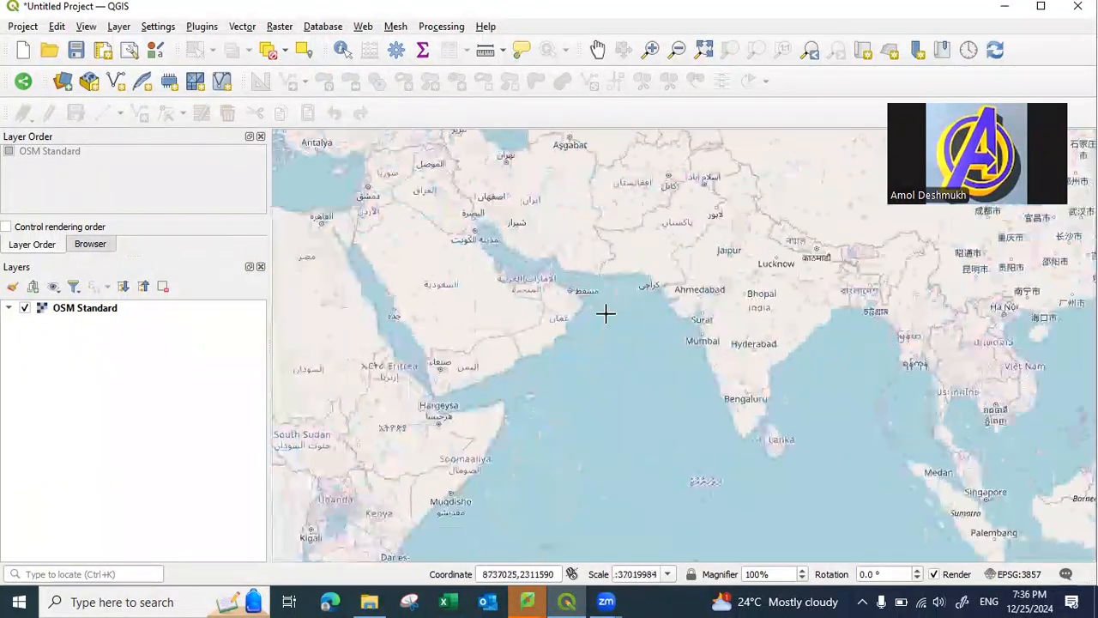
scroll(592, 286, up, 1)
scroll(592, 285, up, 1)
scroll(498, 302, up, 2)
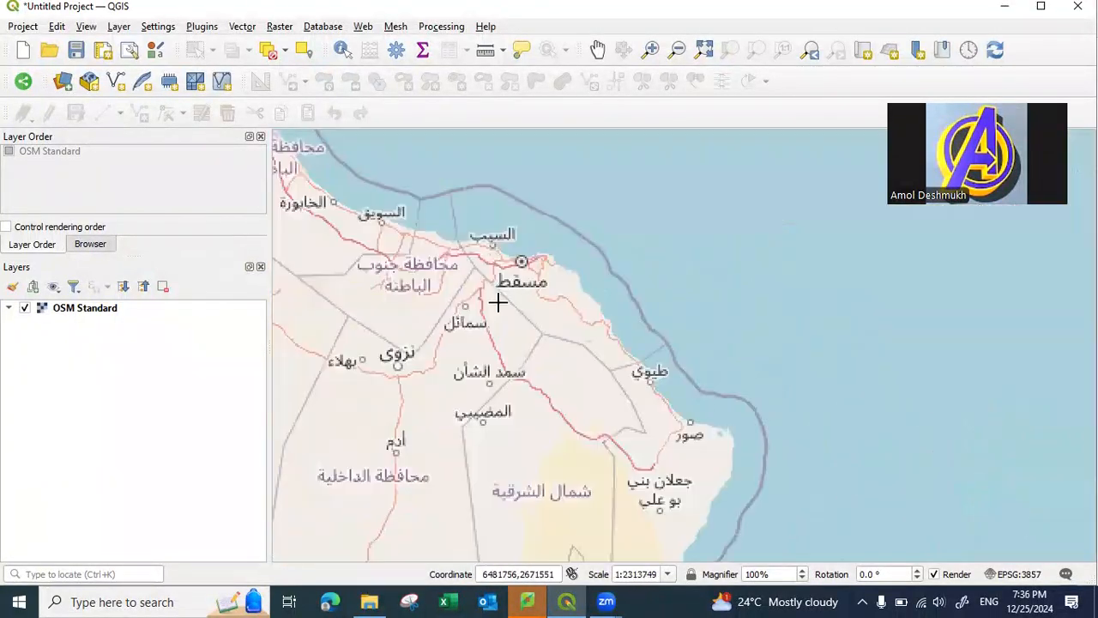
scroll(483, 288, up, 2)
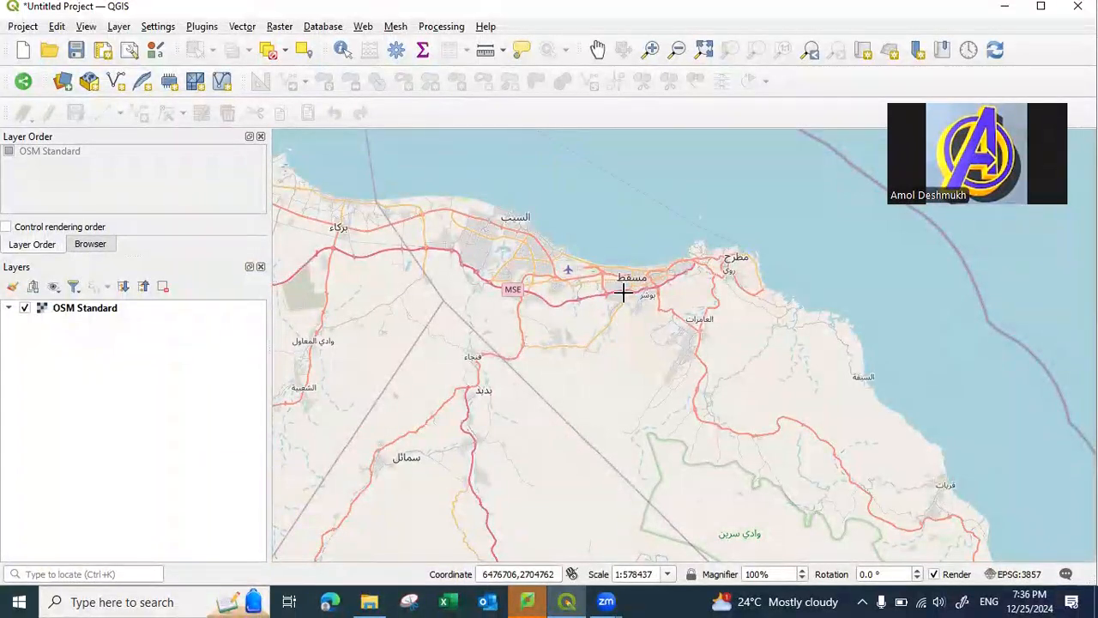
scroll(596, 305, up, 1)
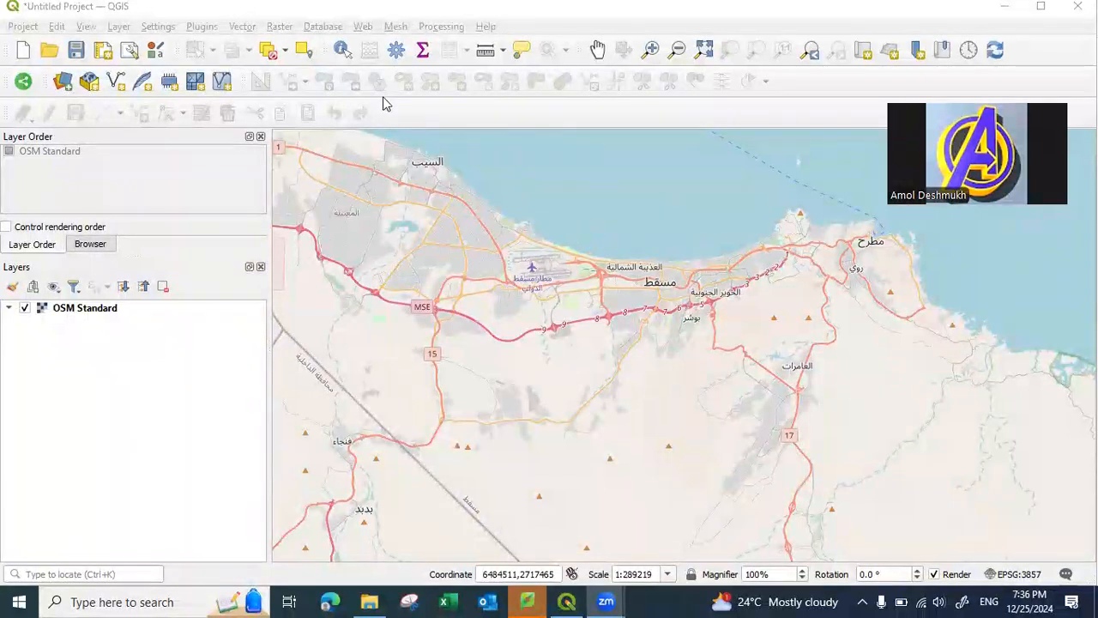
- Search the plugin manager for ORS to check that the ORS Tools plugin is installed, and close it
click(203, 26)
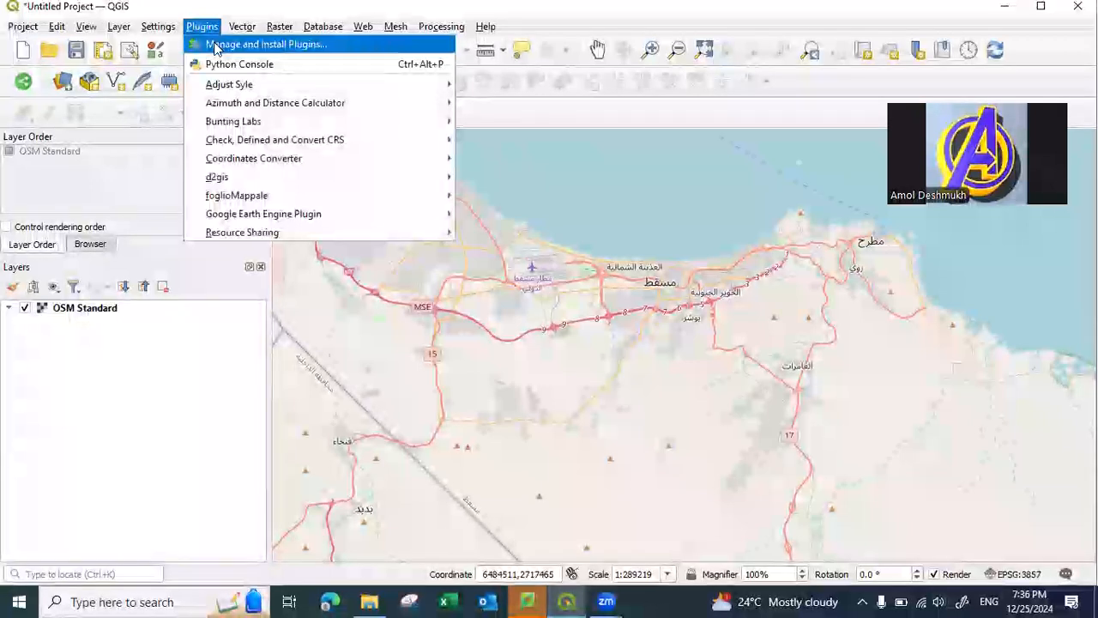
click(216, 48)
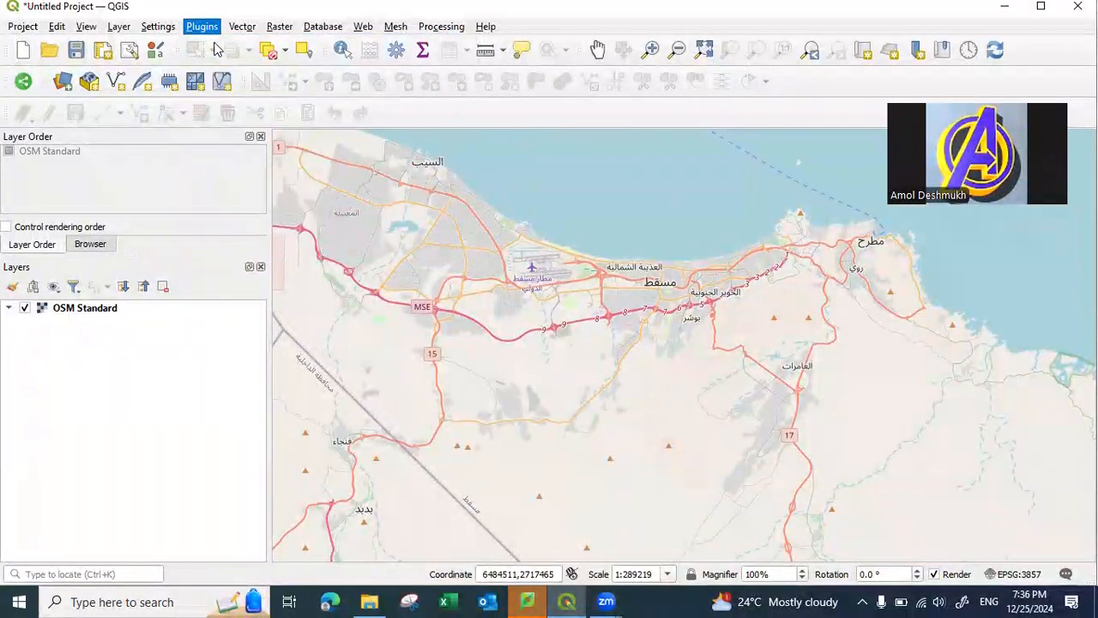
double_click(214, 94)
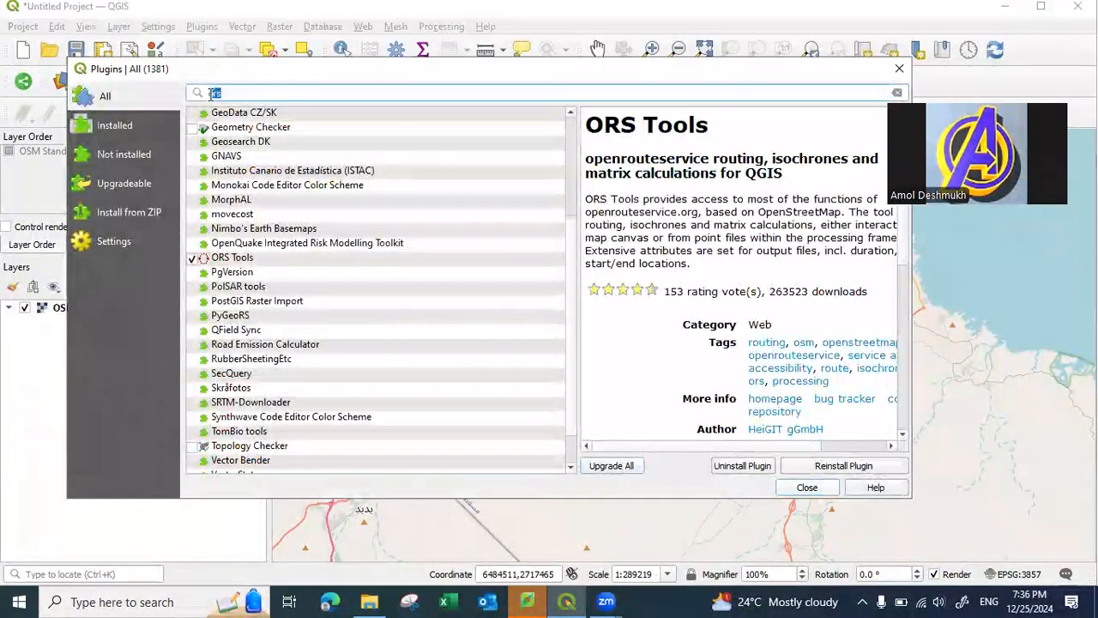
key(BackSpace)
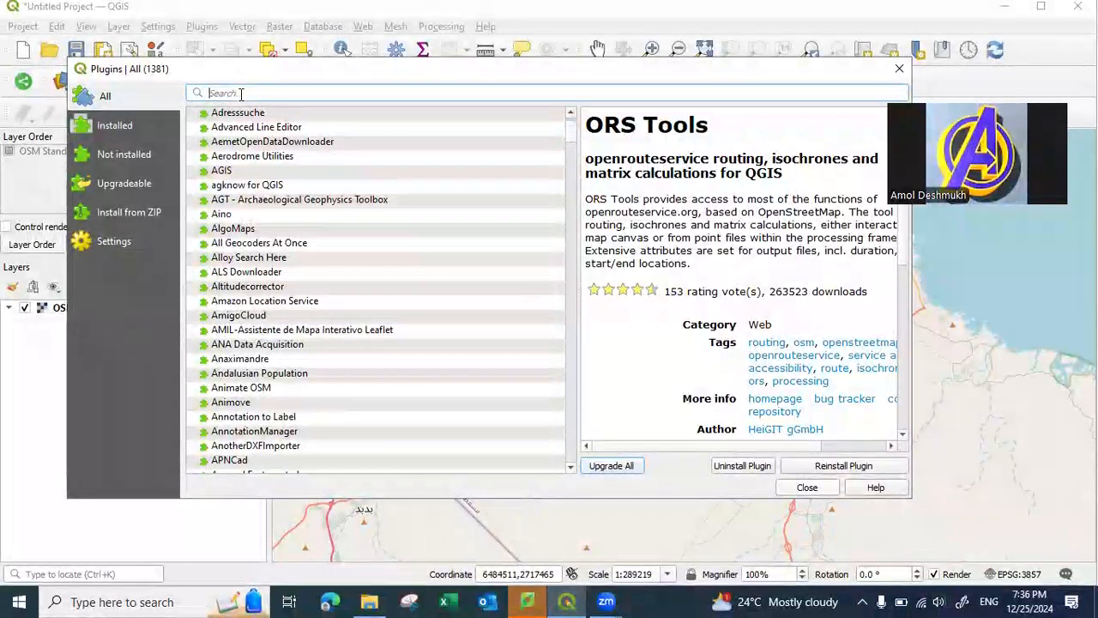
text(ORS)
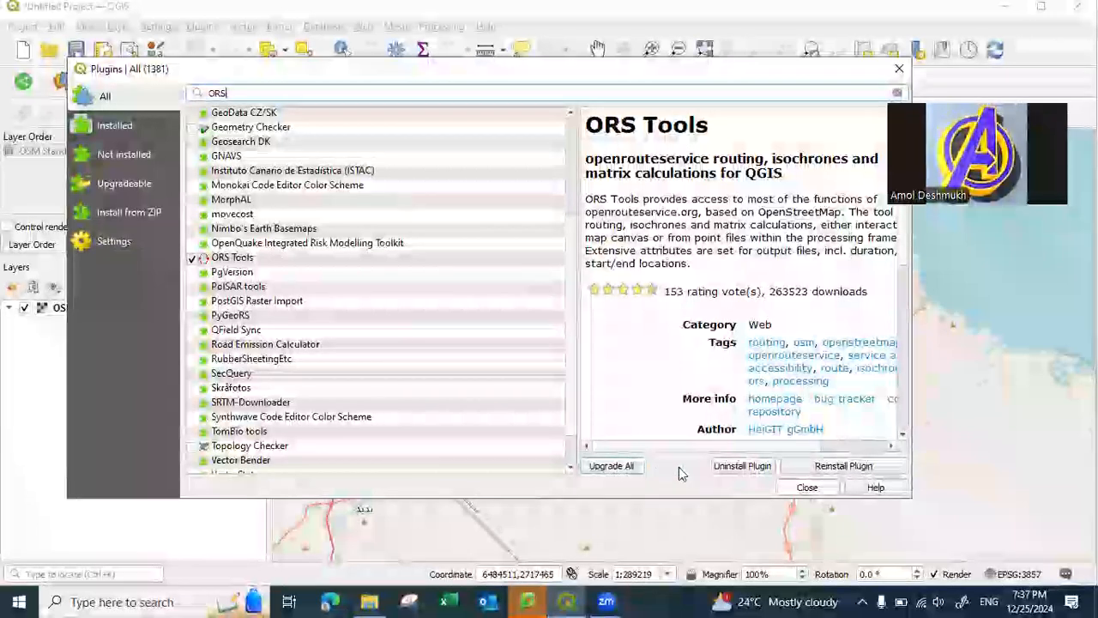
click(808, 489)
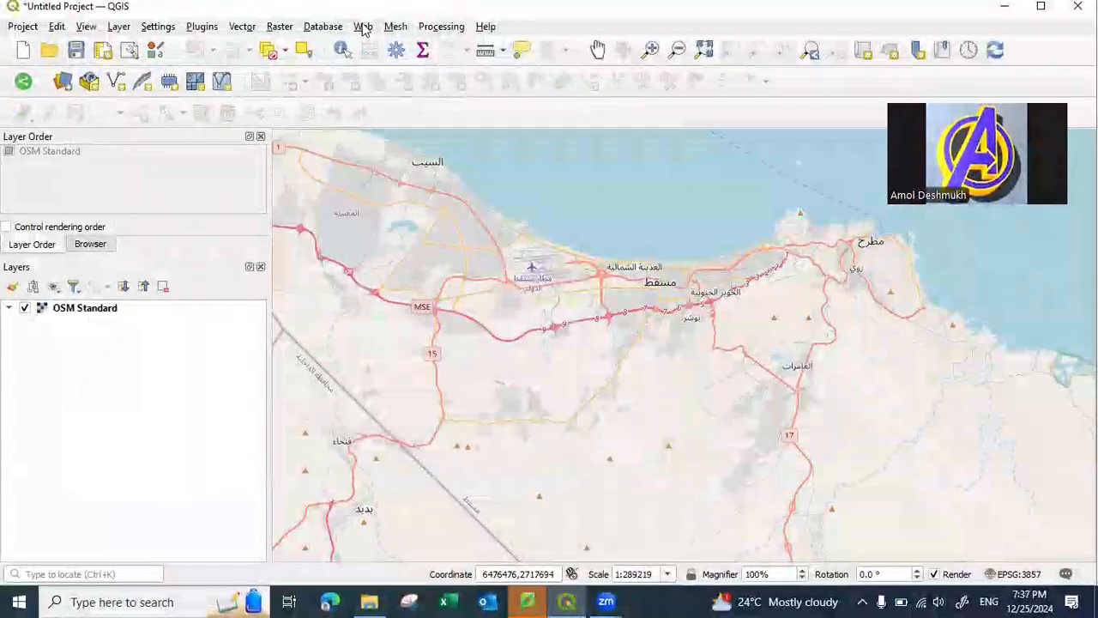
- Open the ORS Tools routing dialog and shift it aside to expose more of the western map
click(360, 26)
mouse_move(370, 67)
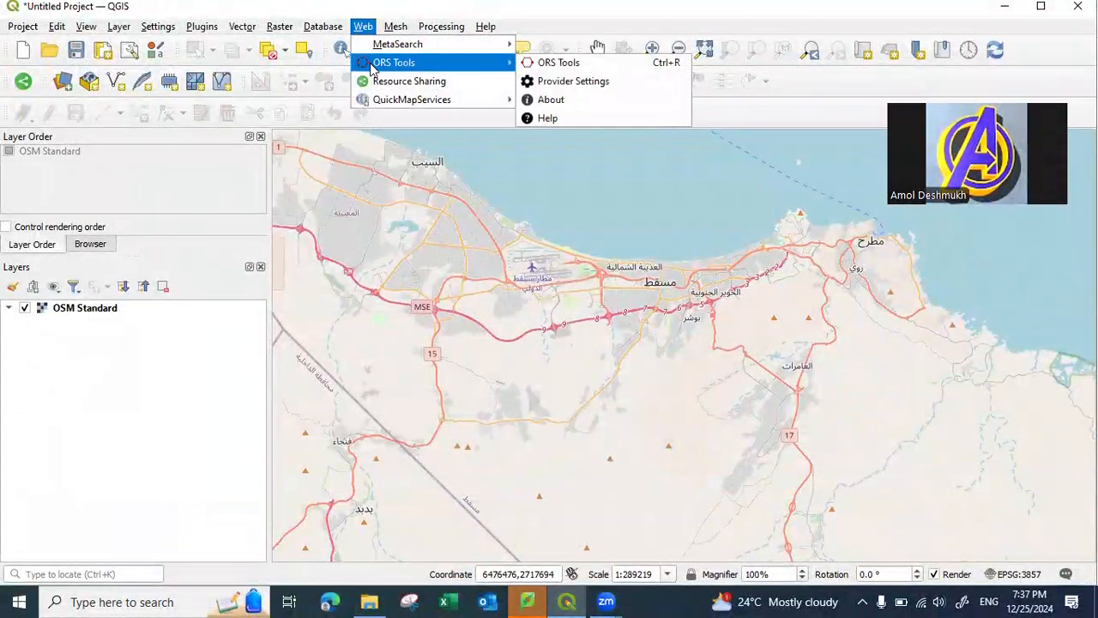
click(562, 64)
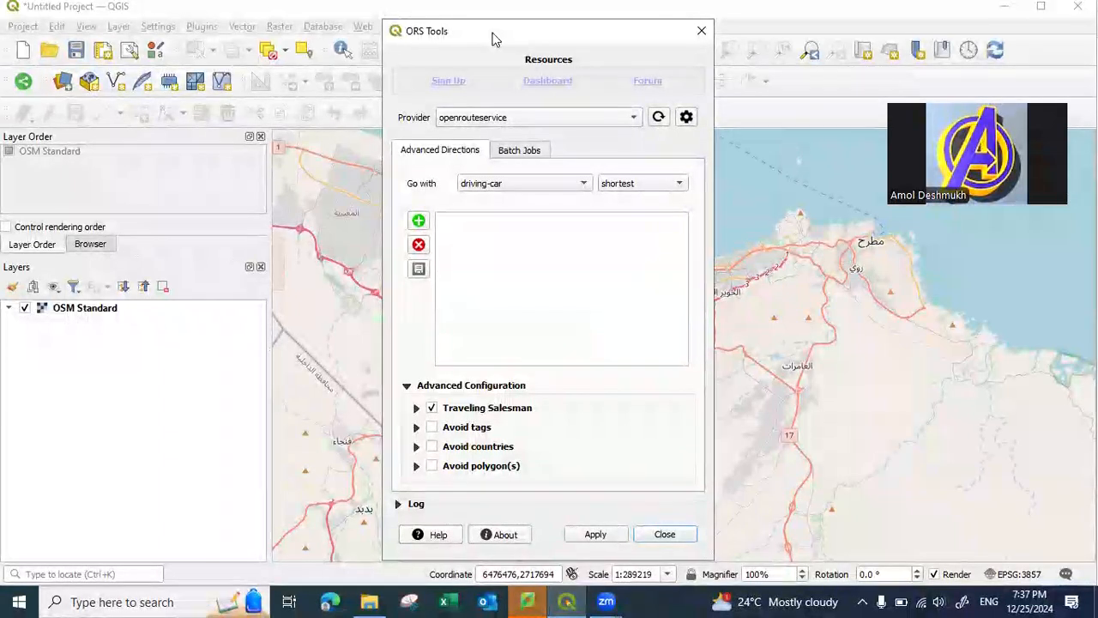
drag(493, 38, 637, 40)
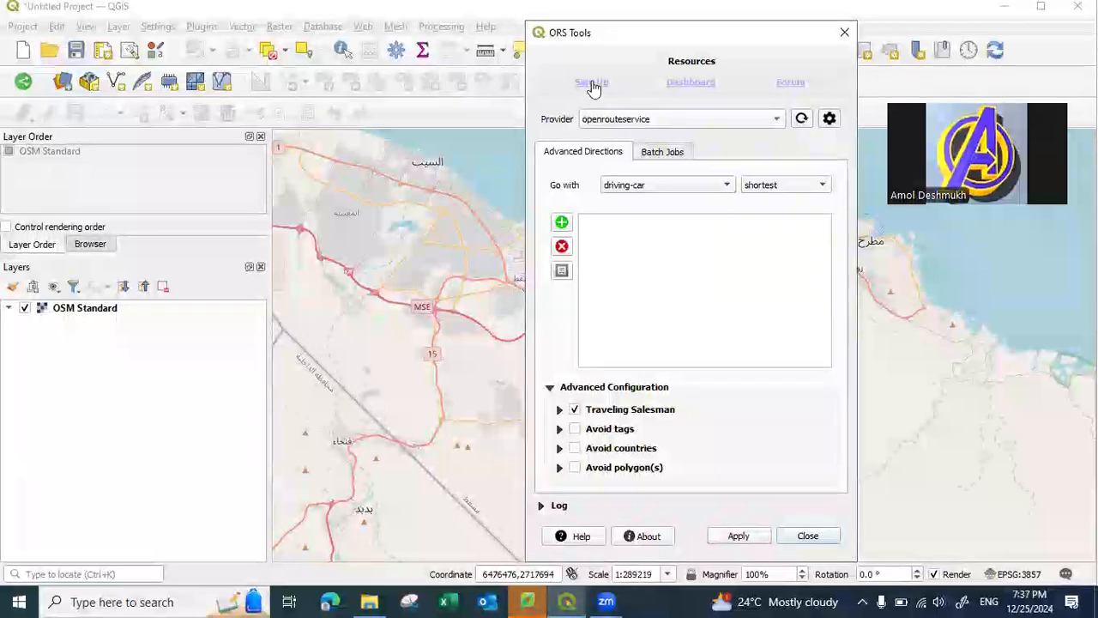
- Go to the openrouteservice website from ORS Tools, log in and copy the API key of the qRoutingTest token
click(594, 82)
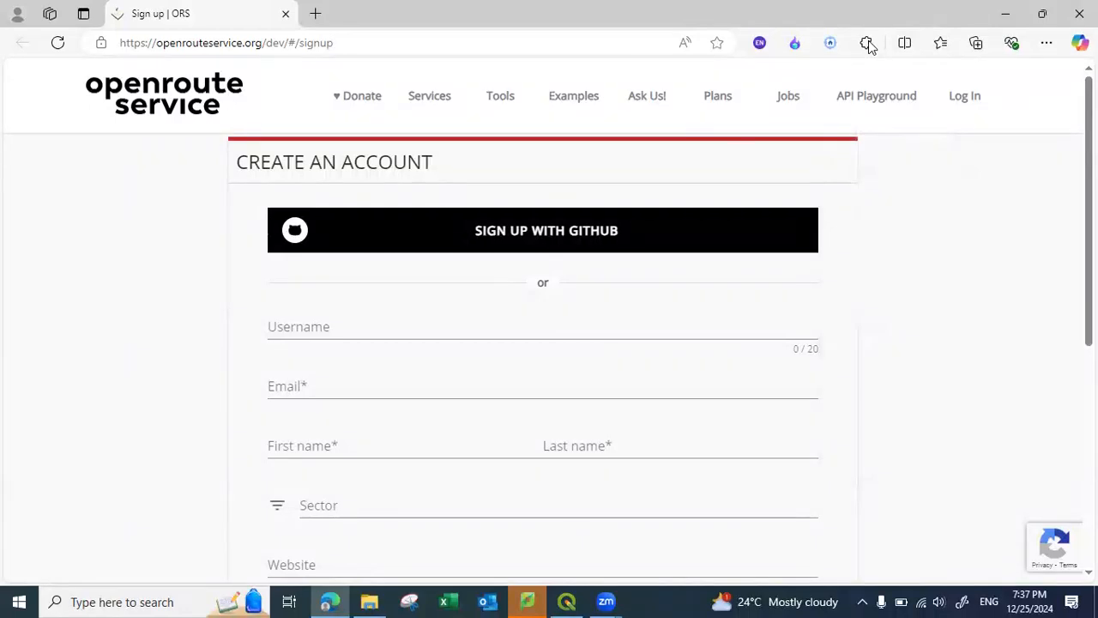
click(966, 97)
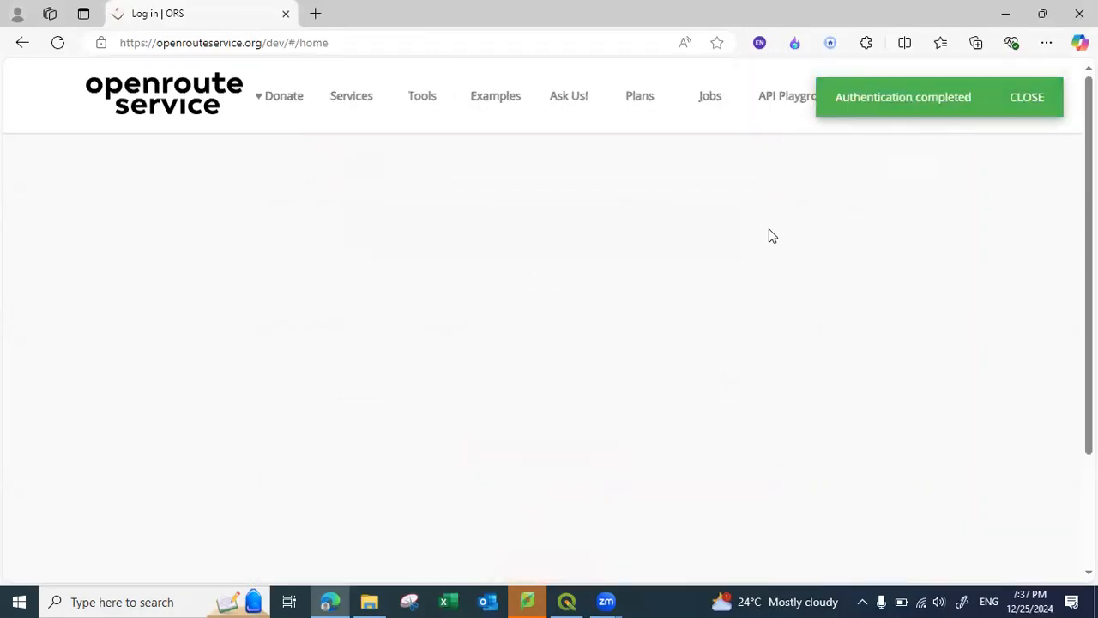
click(1029, 98)
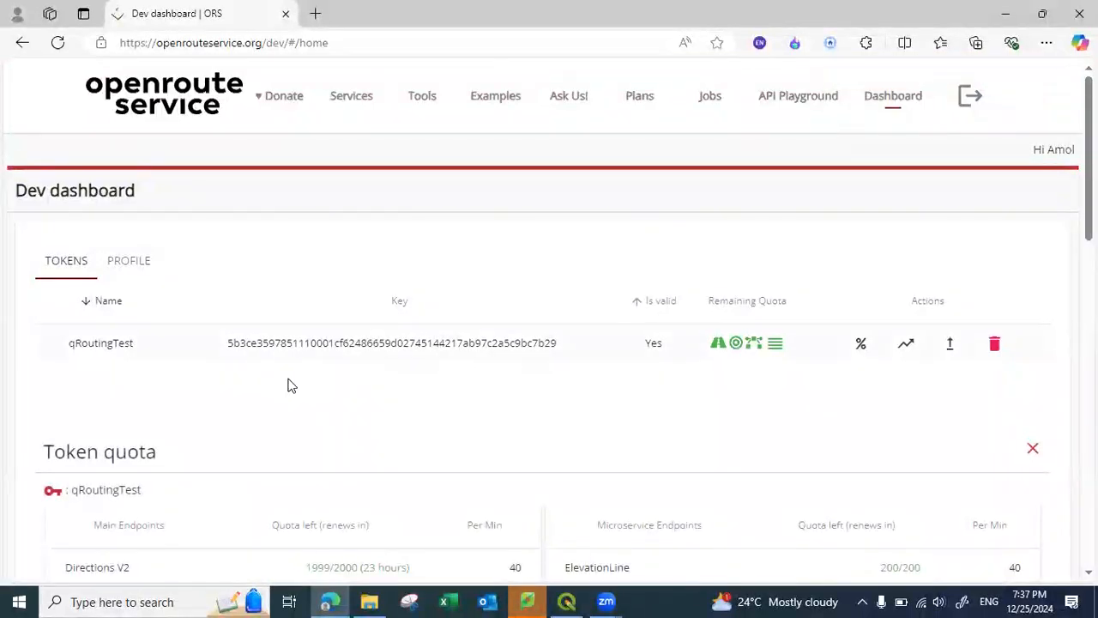
click(367, 347)
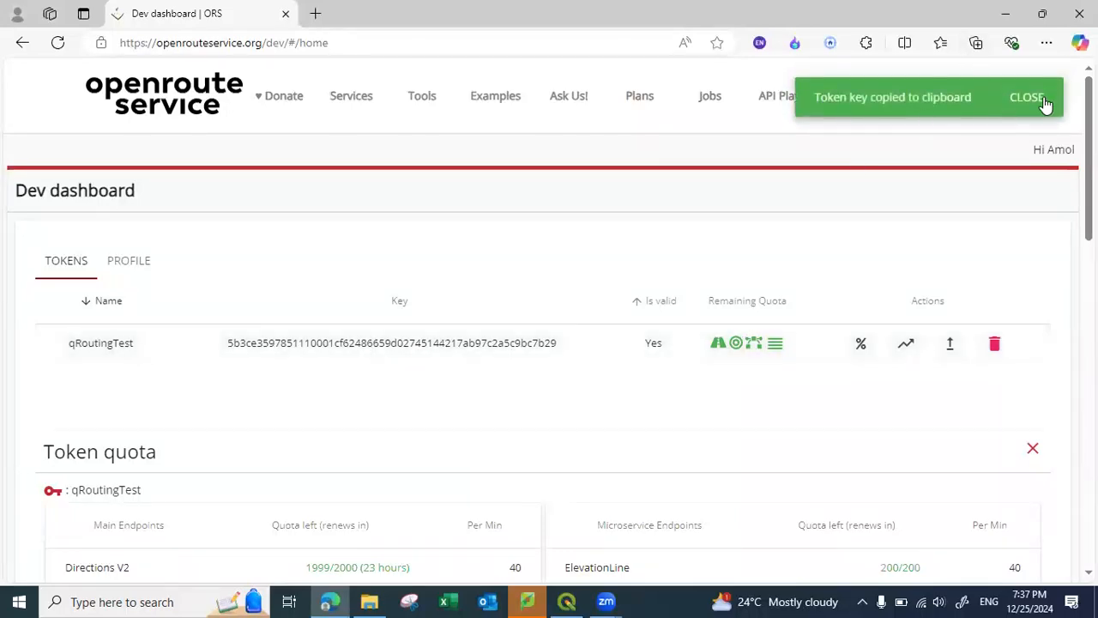
click(1045, 103)
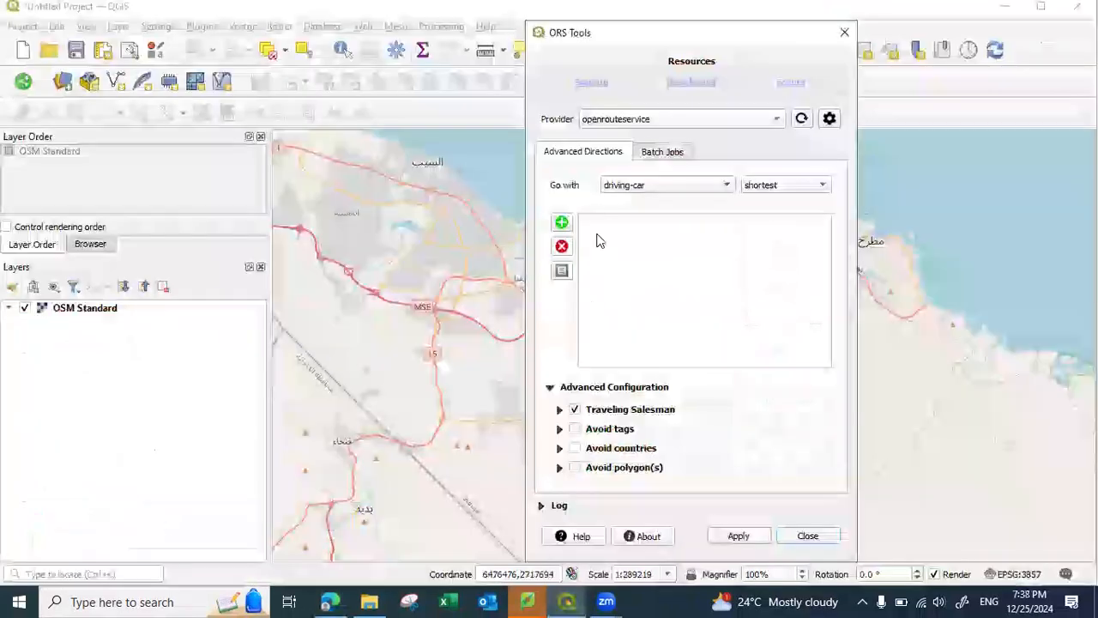
- Switch back to QGIS and save the openrouteservice provider settings with the API key in place
click(569, 602)
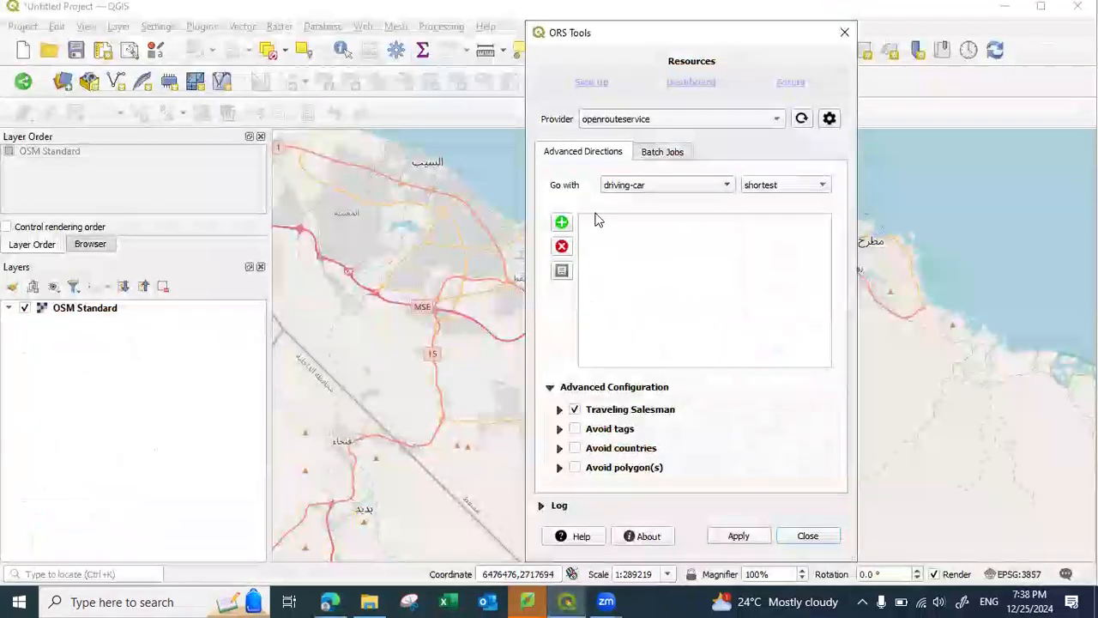
click(829, 119)
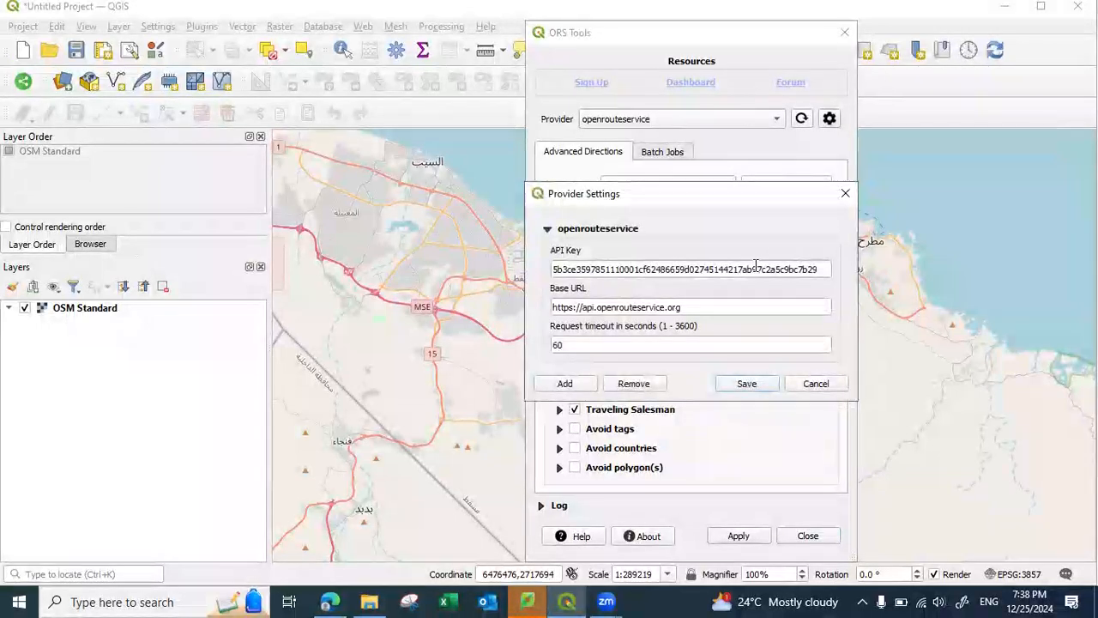
click(747, 385)
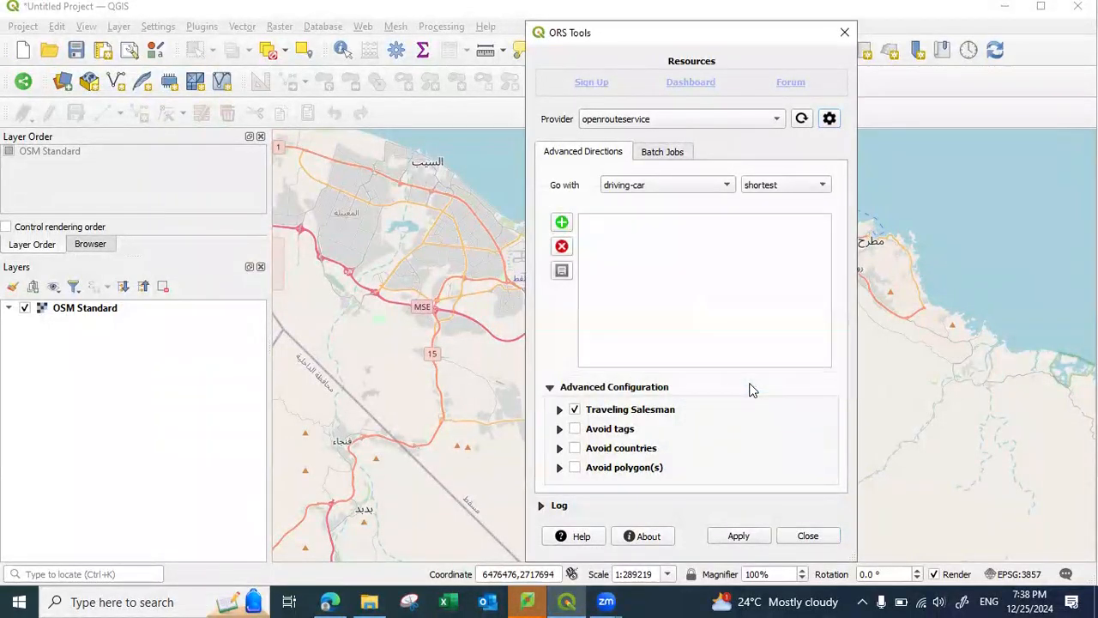
- Choose driving-car as the travel mode and shortest as the route preference for the directions
click(630, 189)
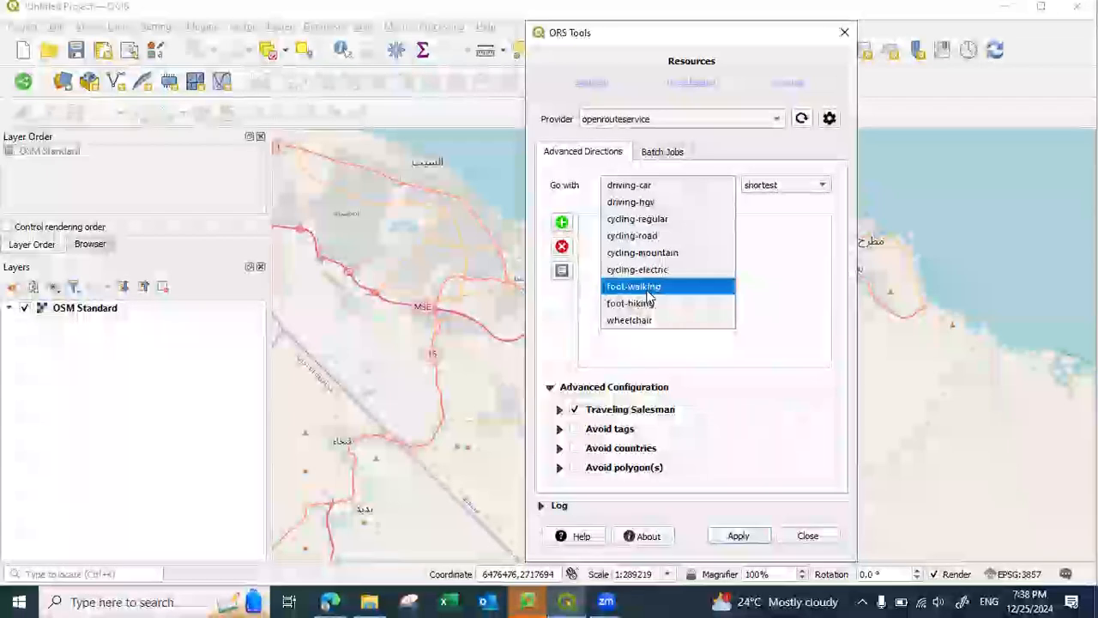
click(658, 187)
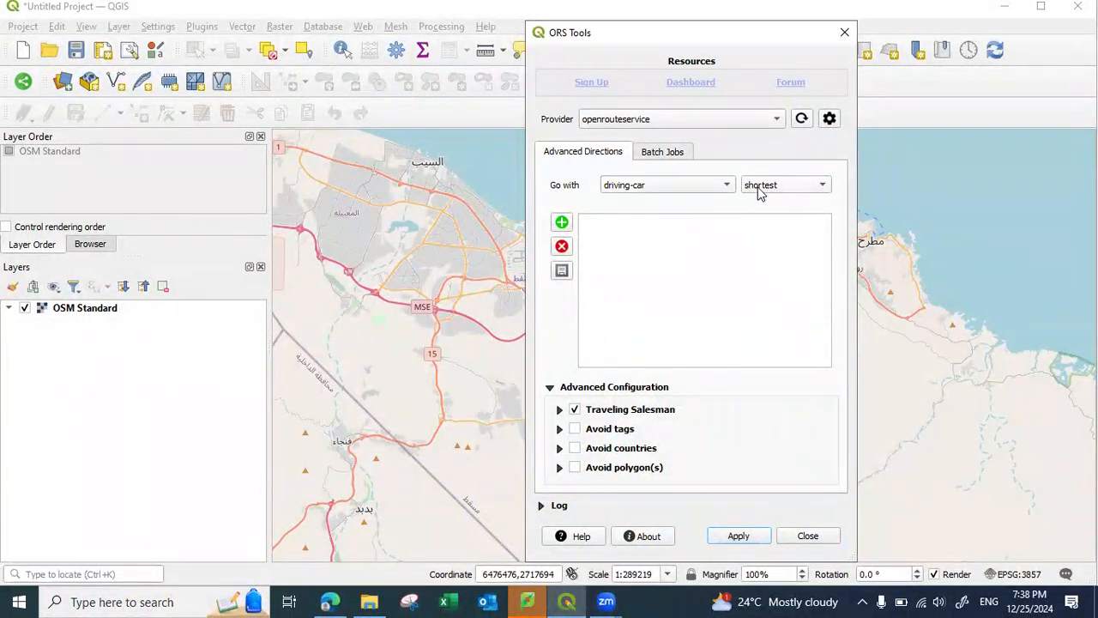
click(783, 183)
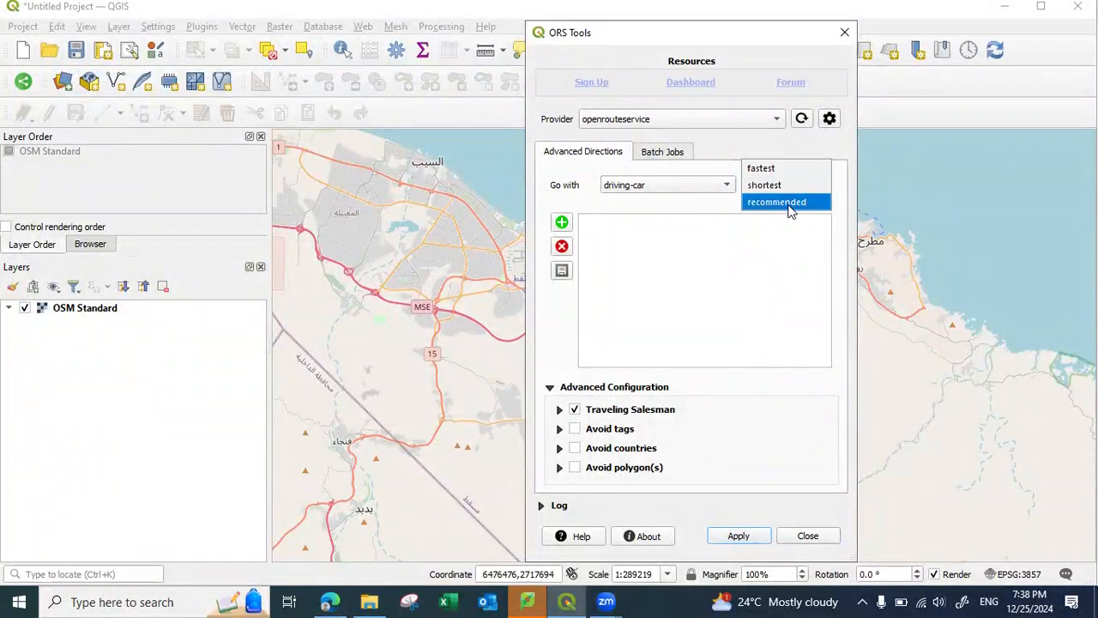
click(766, 185)
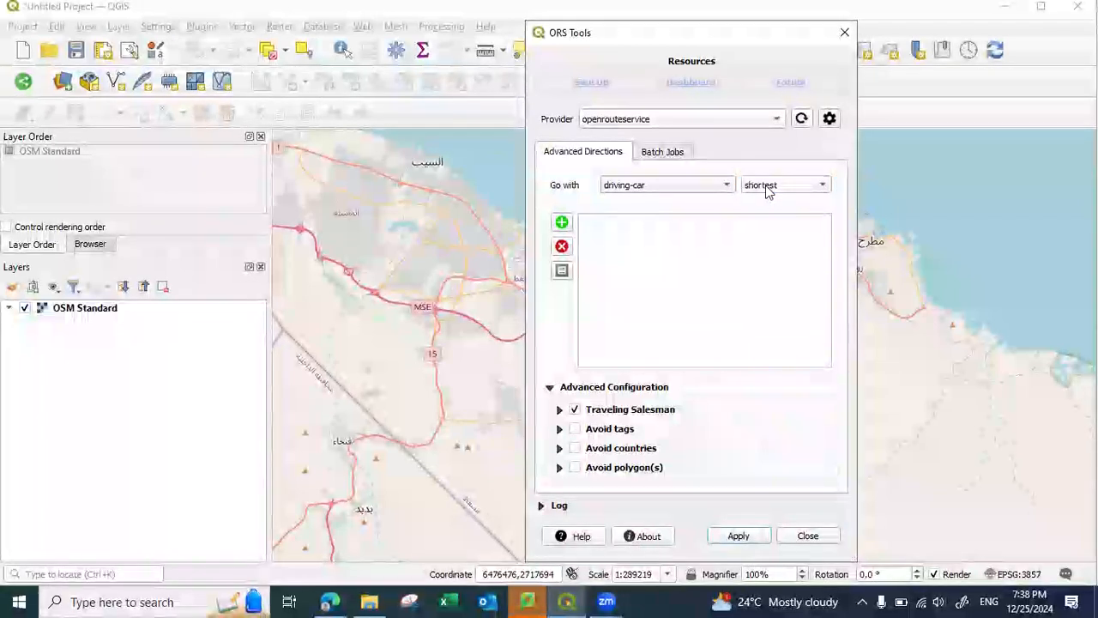
- Place four route waypoints on the map: one south of Muscat airport, two close together west of it, and one at the airport
click(562, 225)
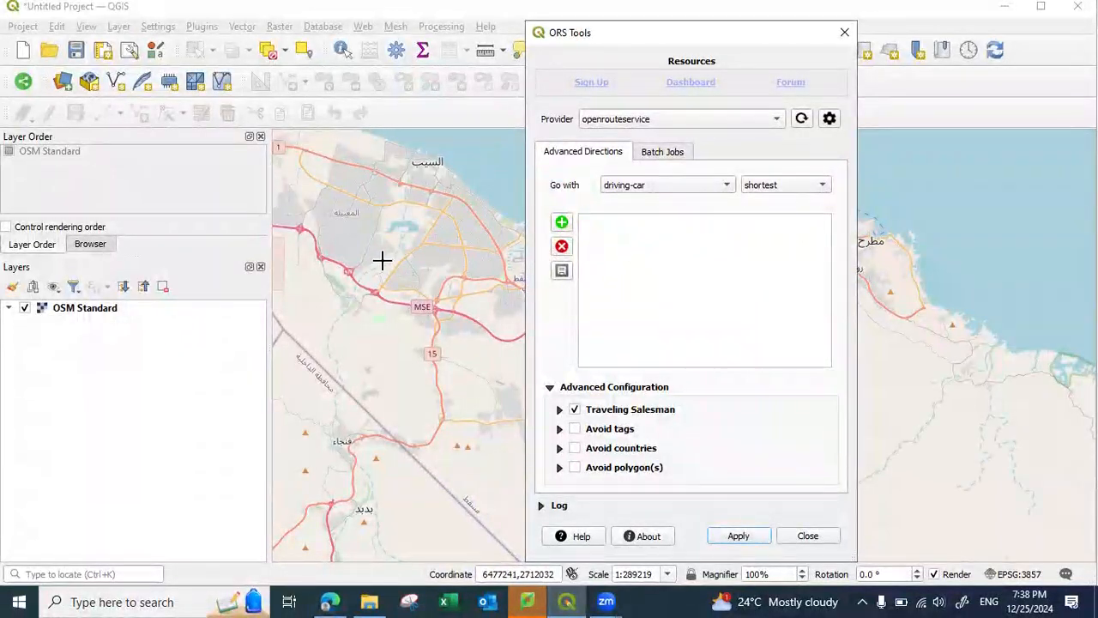
click(561, 224)
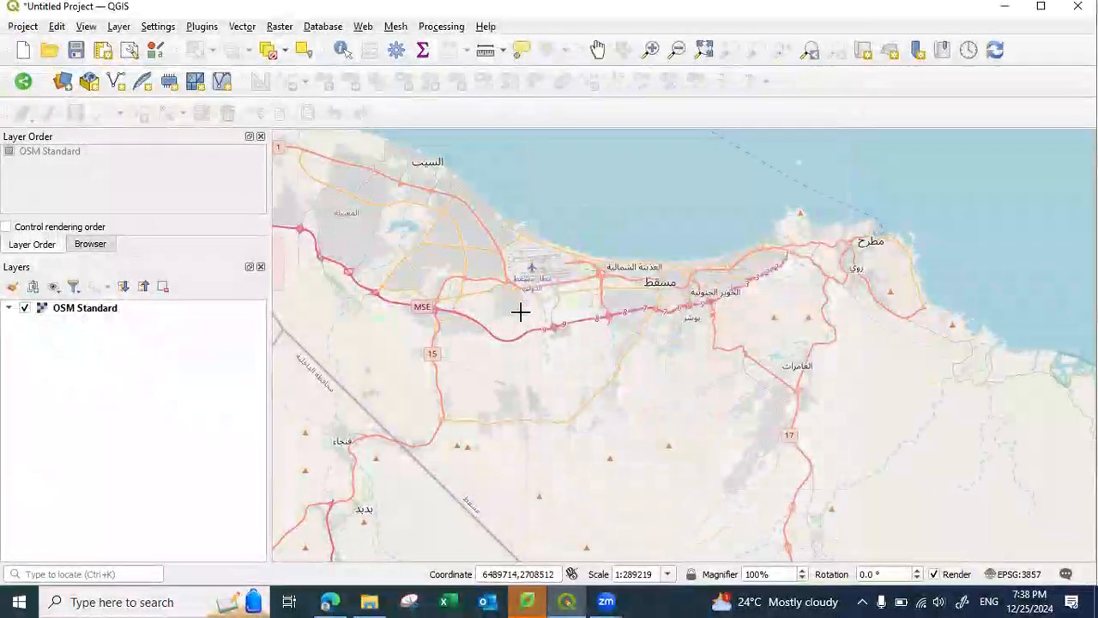
scroll(521, 312, up, 1)
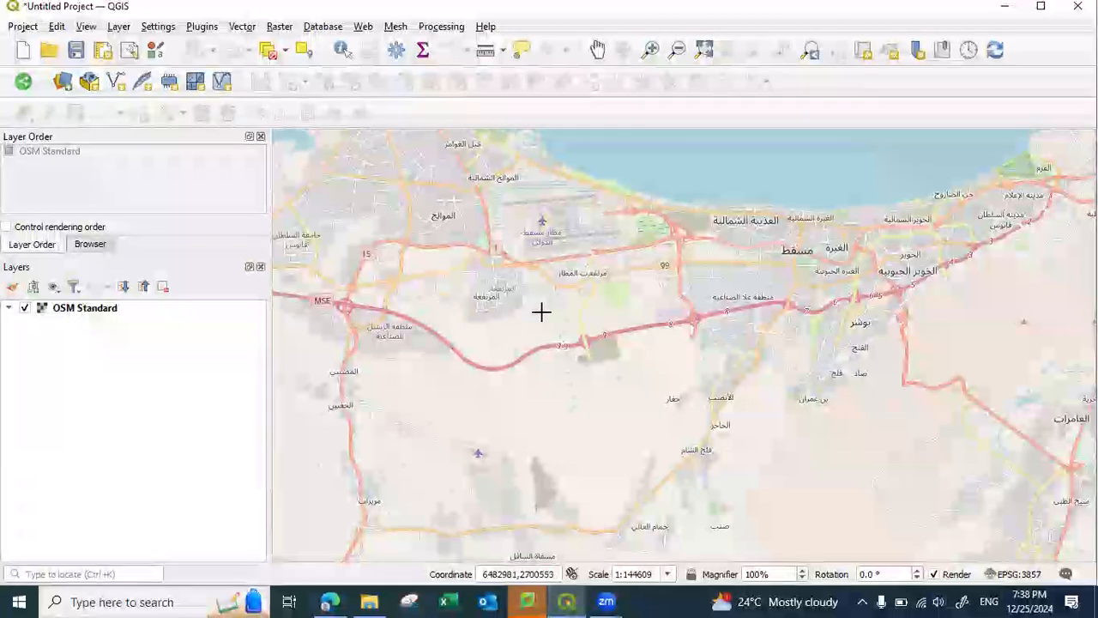
scroll(541, 311, up, 1)
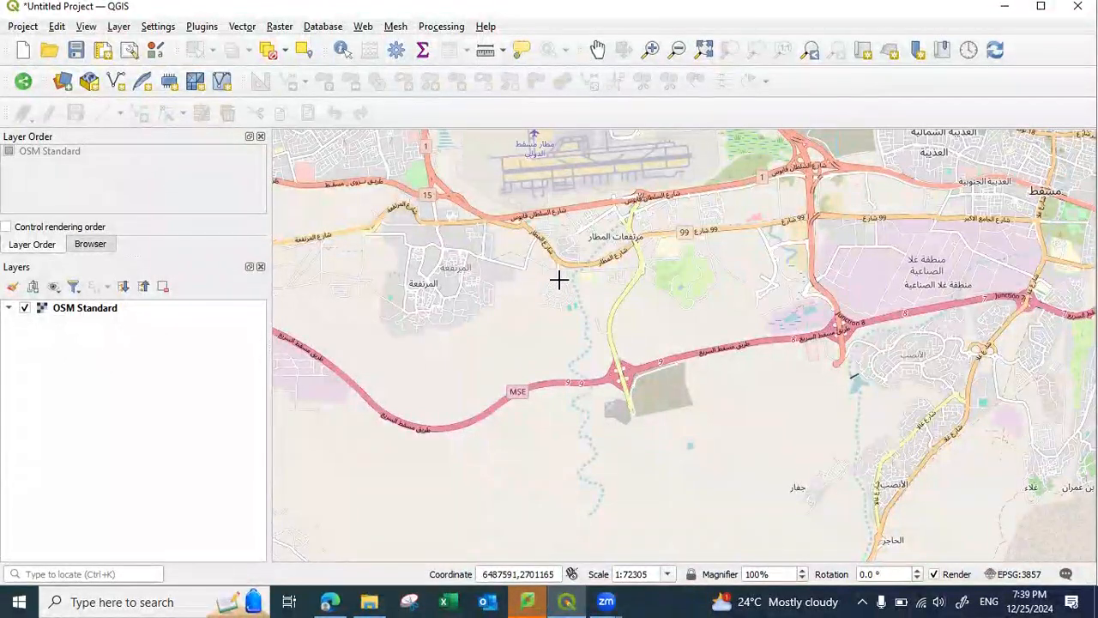
click(558, 278)
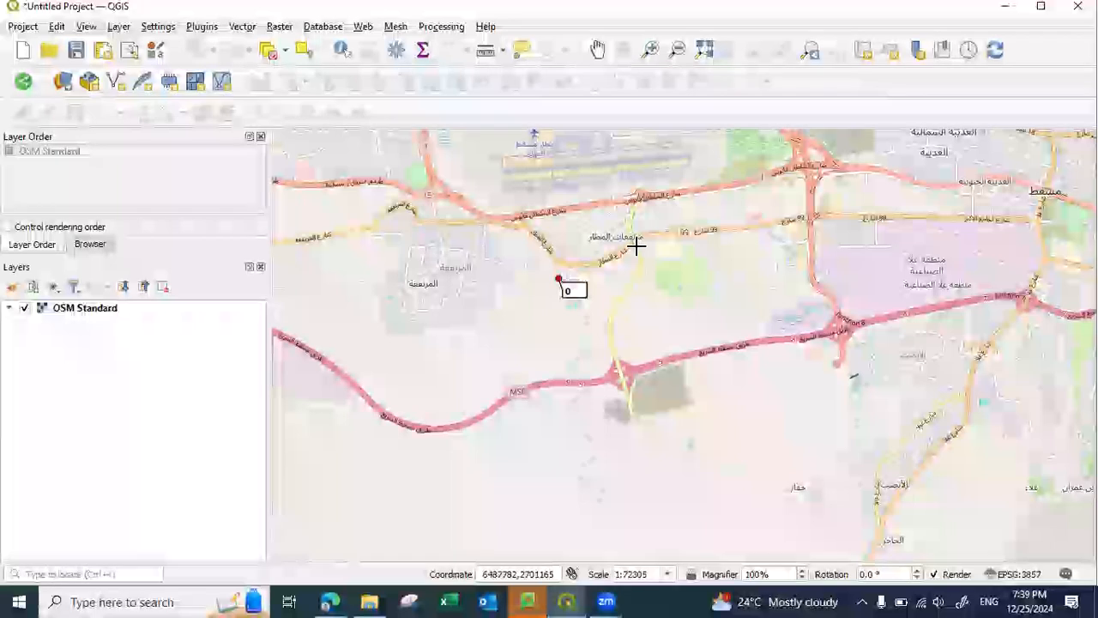
click(325, 159)
scroll(369, 157, down, 1)
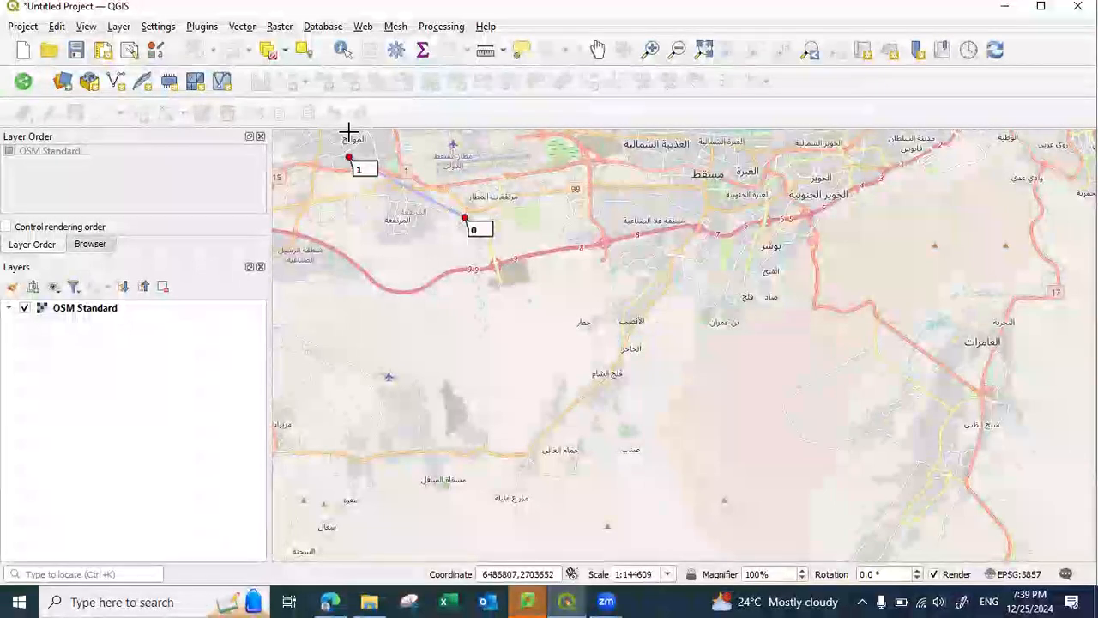
click(337, 136)
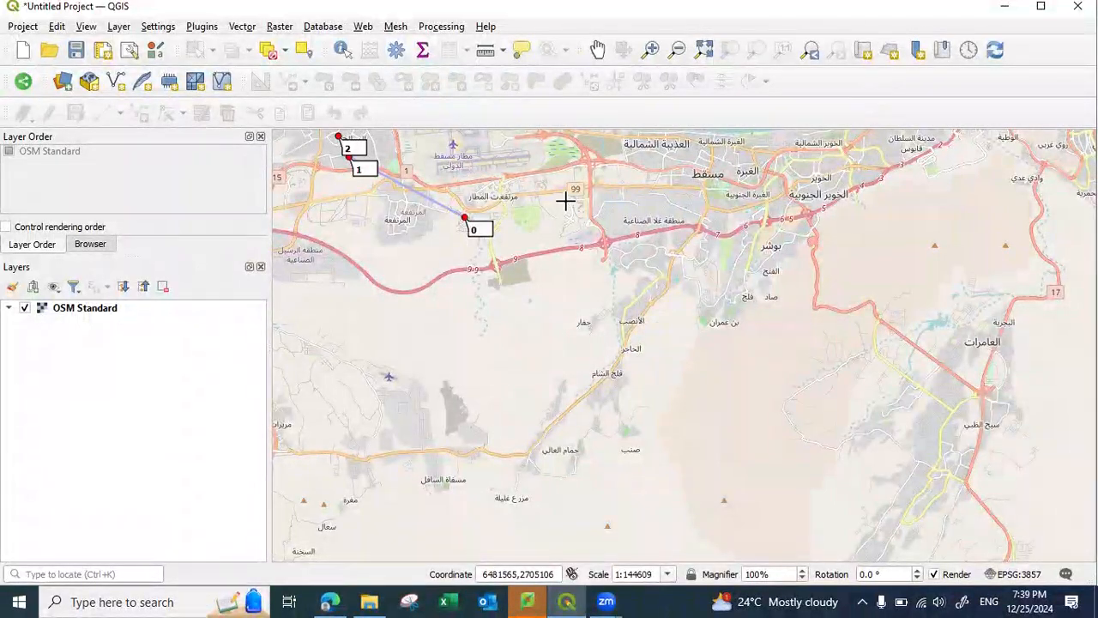
click(490, 141)
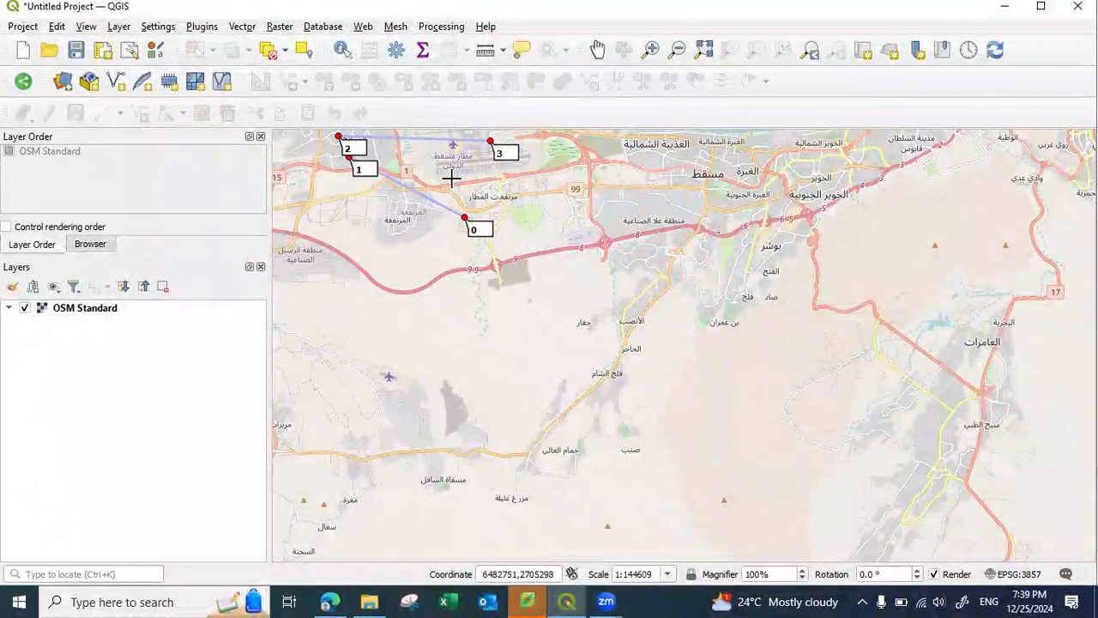
- Reopen ORS Tools, review the Traveling Salesman options, and compute the driving-car route through the four waypoints with Traveling Salesman enabled
click(363, 26)
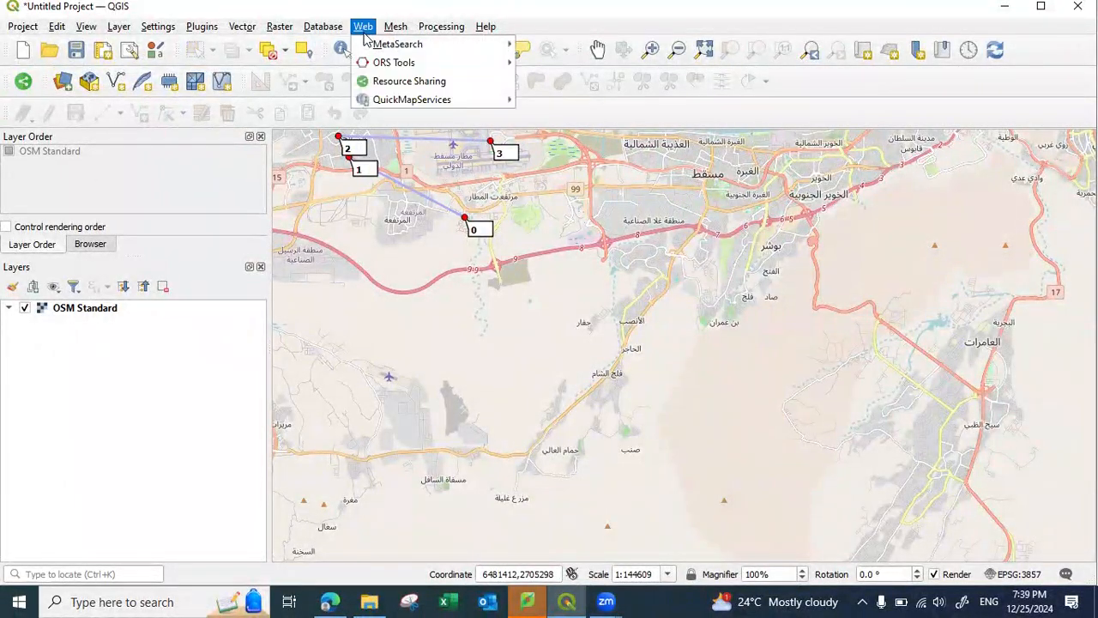
mouse_move(395, 64)
click(562, 64)
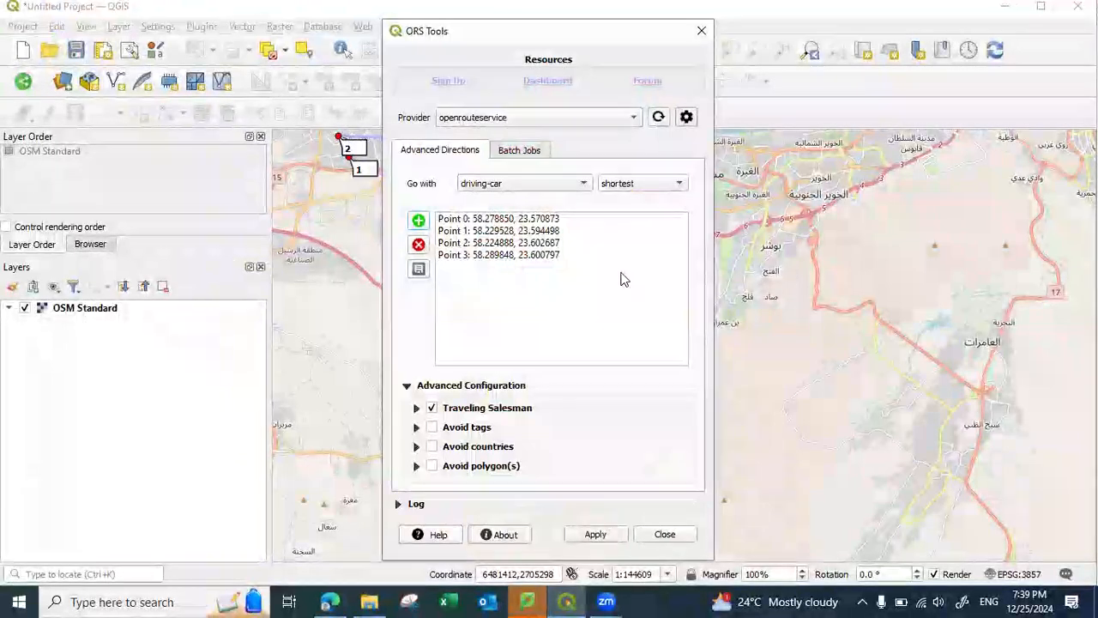
click(416, 409)
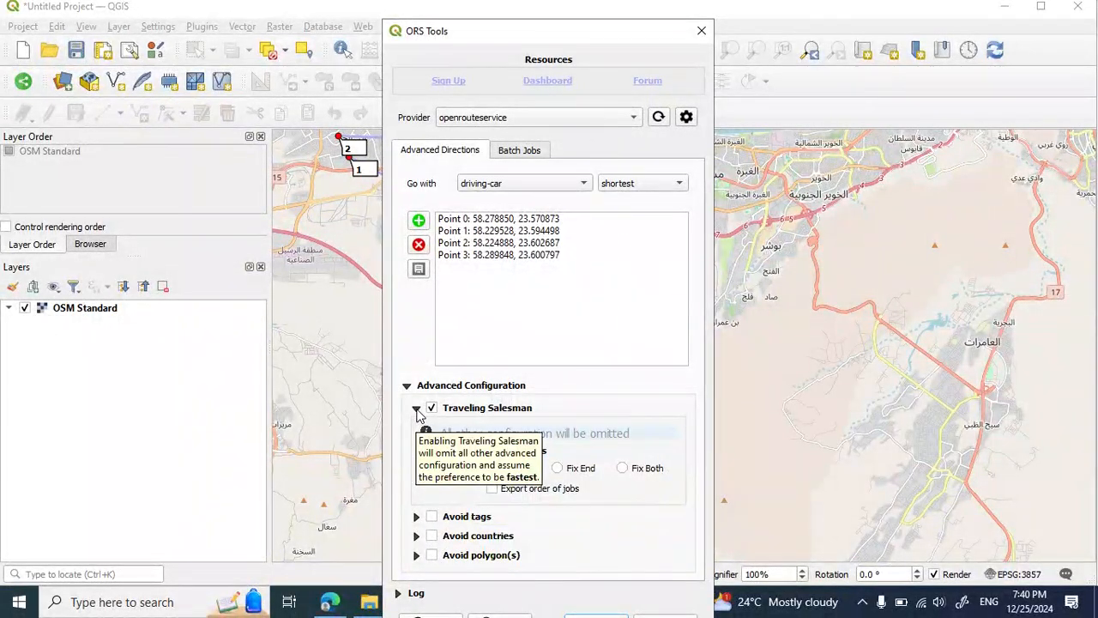
click(417, 409)
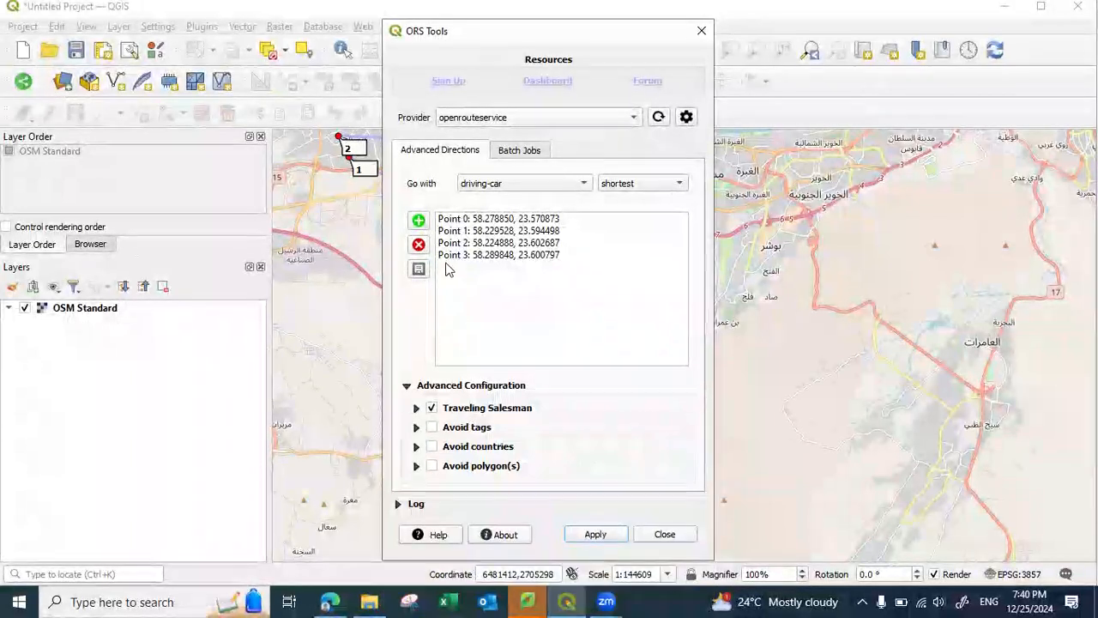
click(596, 534)
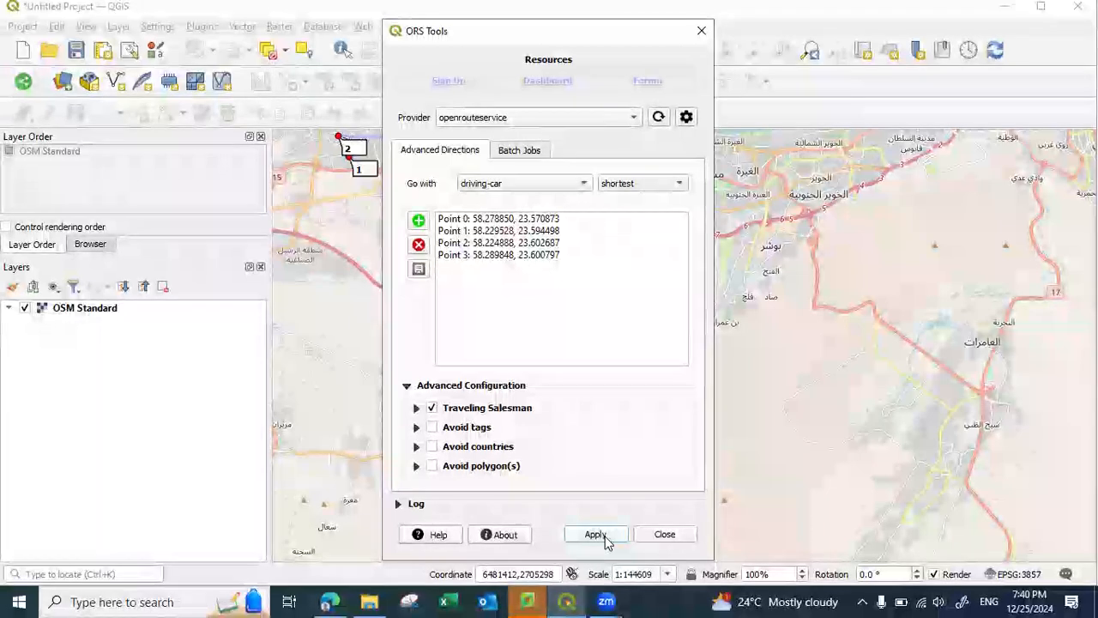
click(663, 534)
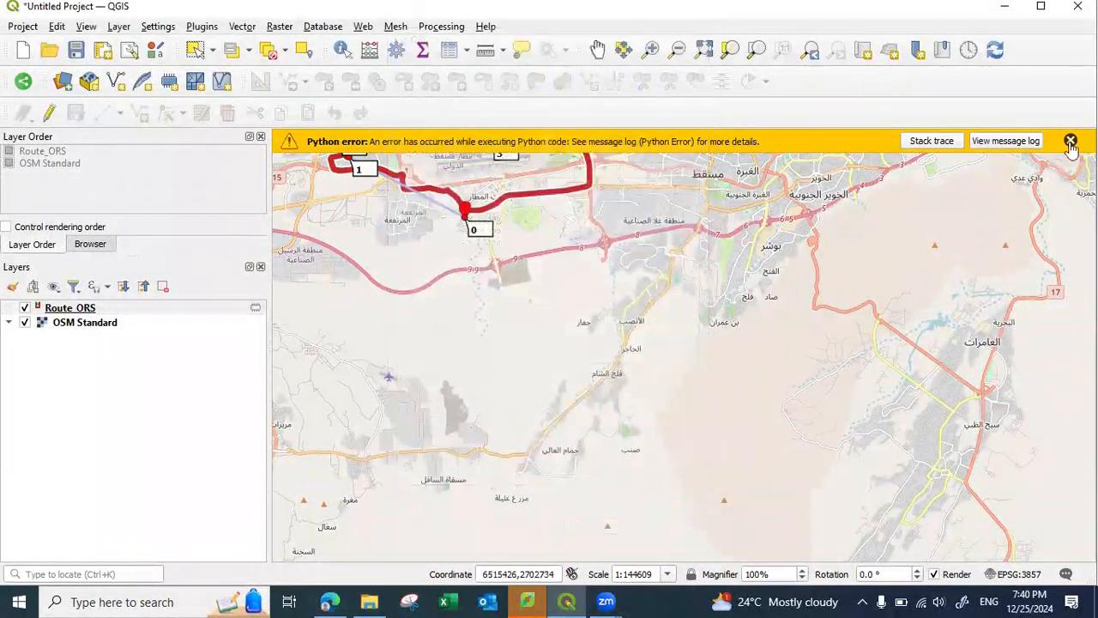
- Examine the whole Route_ORS line on the map and its distance, duration and profile in the attribute table
click(597, 50)
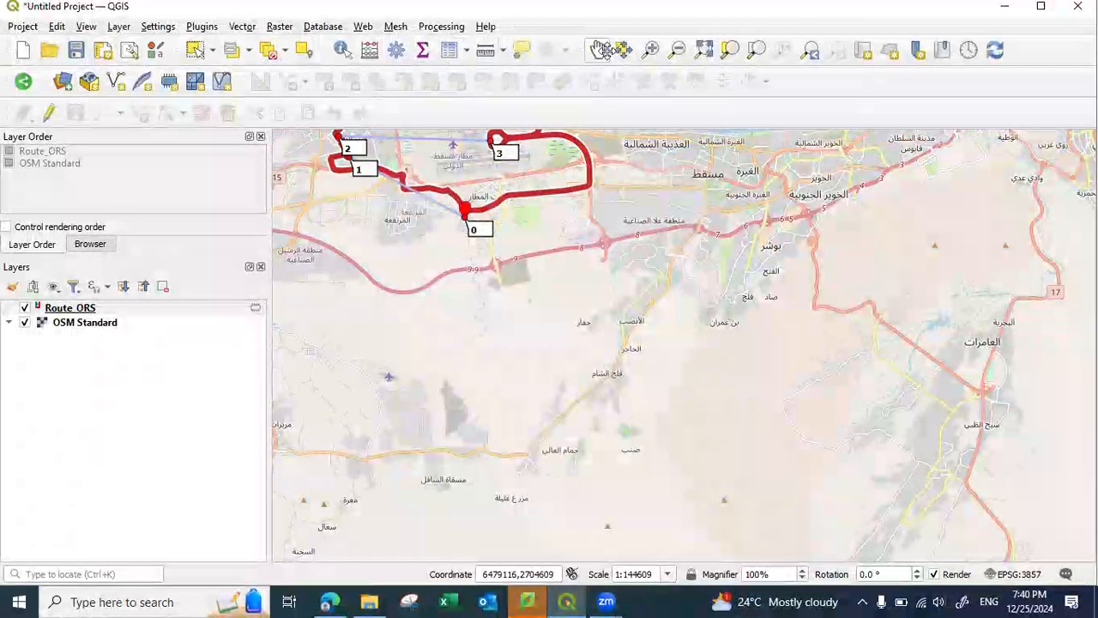
drag(453, 213, 481, 281)
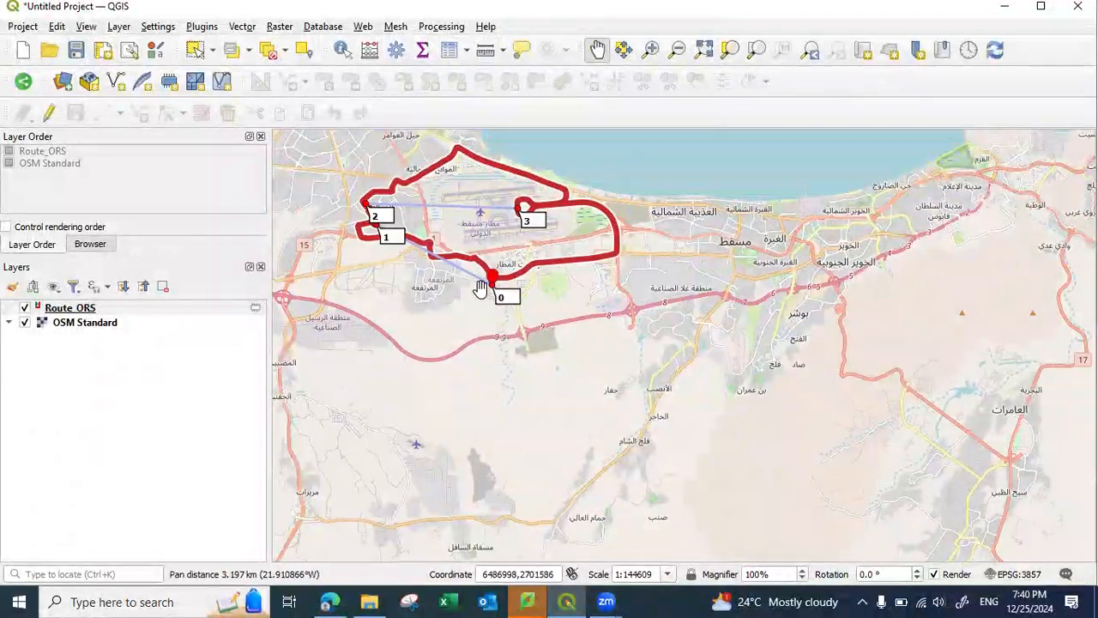
scroll(481, 288, up, 1)
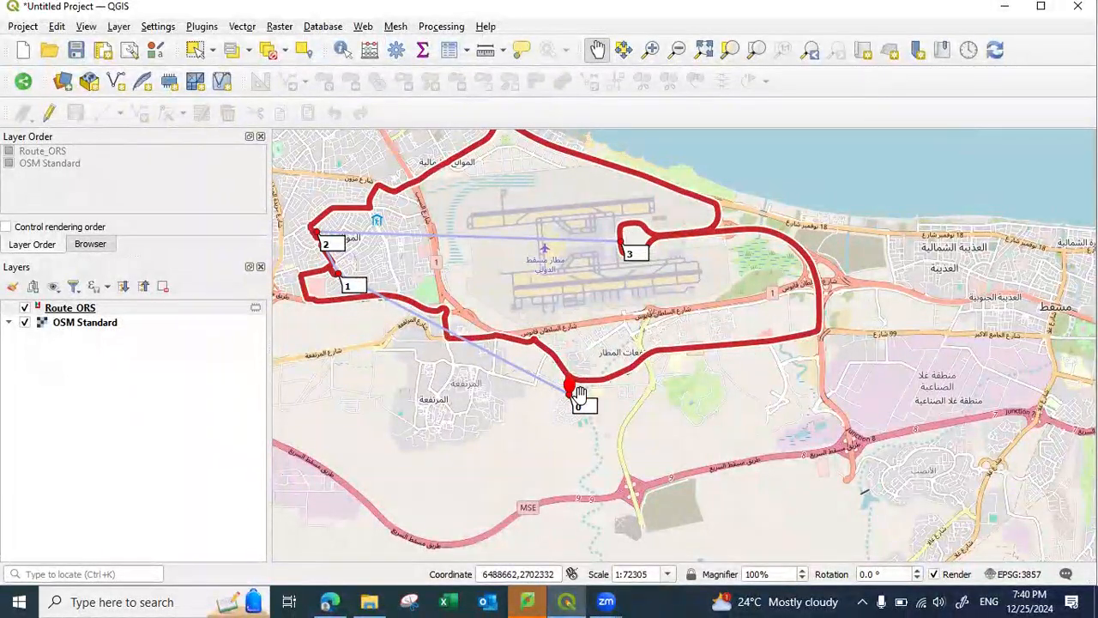
drag(600, 289, 651, 334)
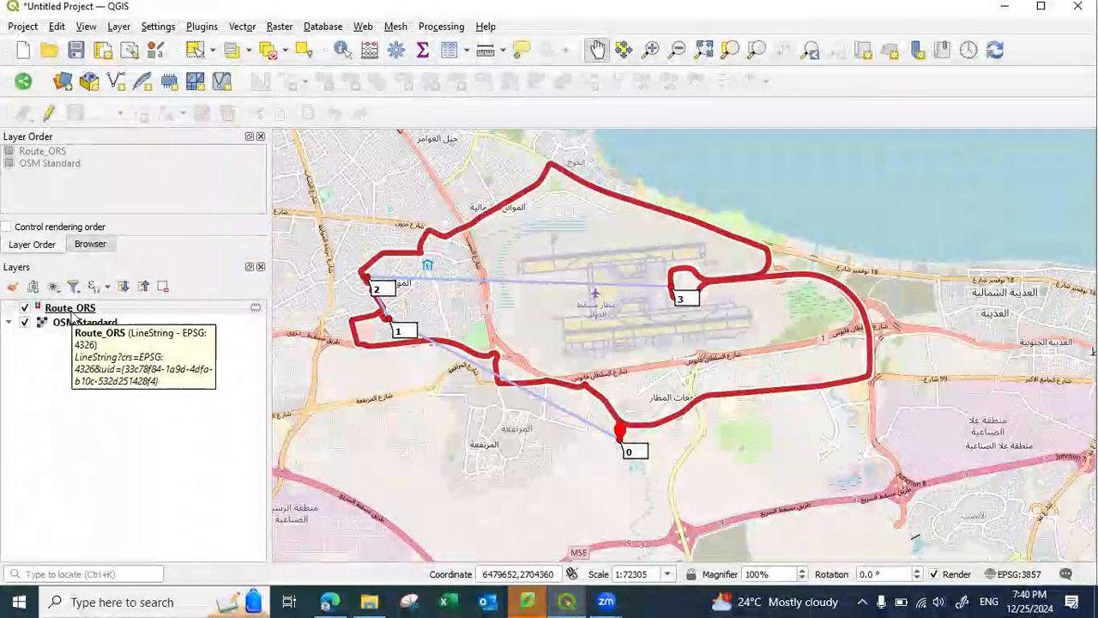
click(74, 314)
right_click(75, 314)
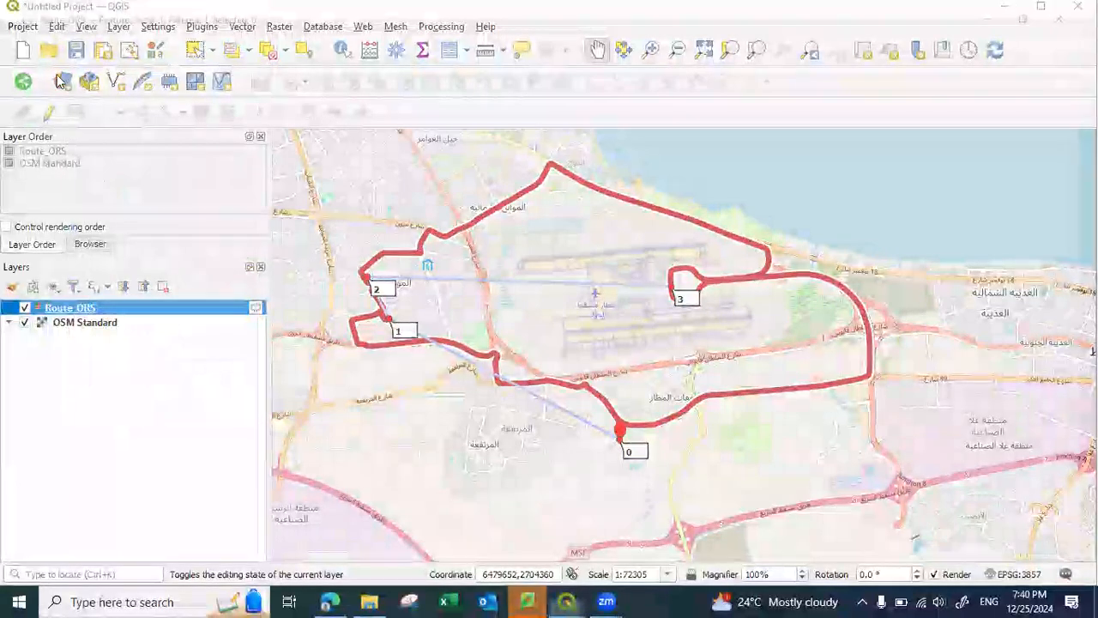
key(F6)
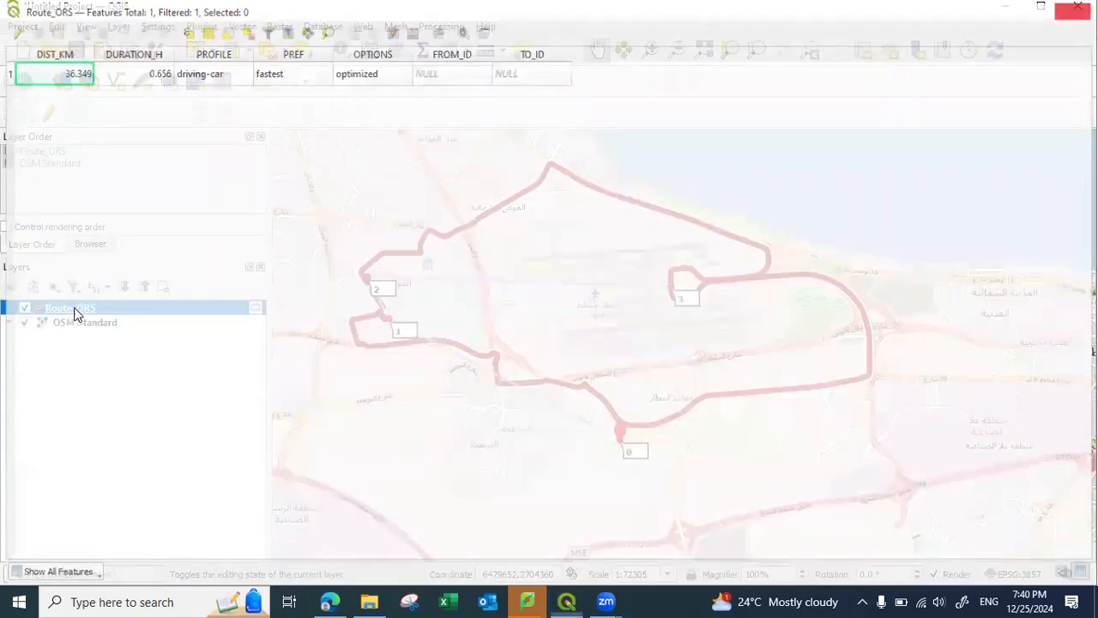
- Export the Route_ORS layer as an ESRI Shapefile named TEST in the Documents folder and add it to the map
right_click(74, 314)
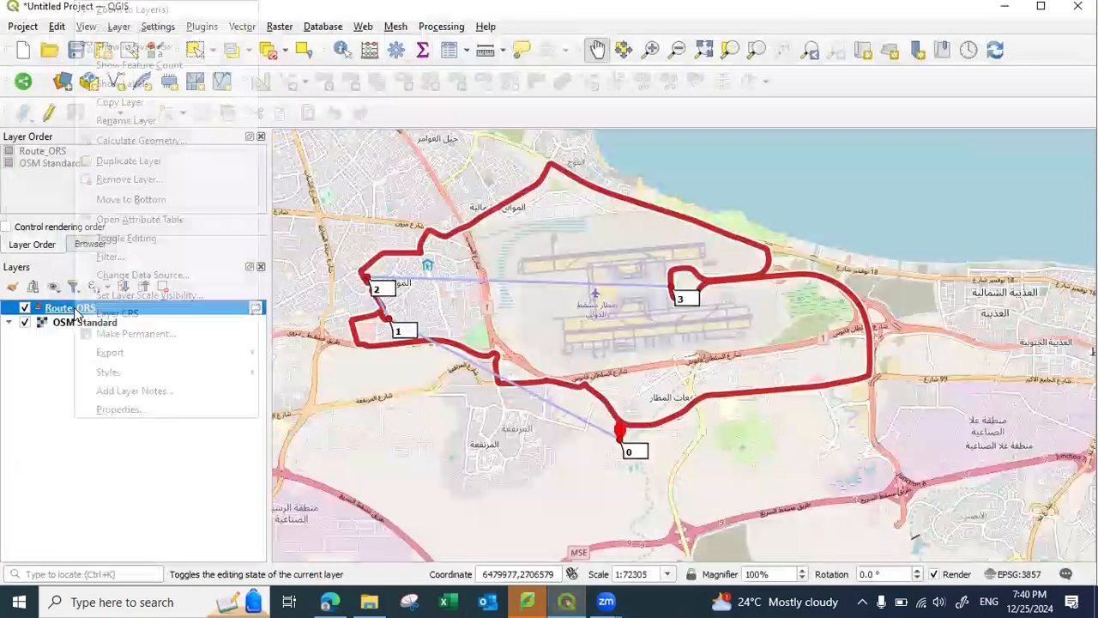
mouse_move(100, 355)
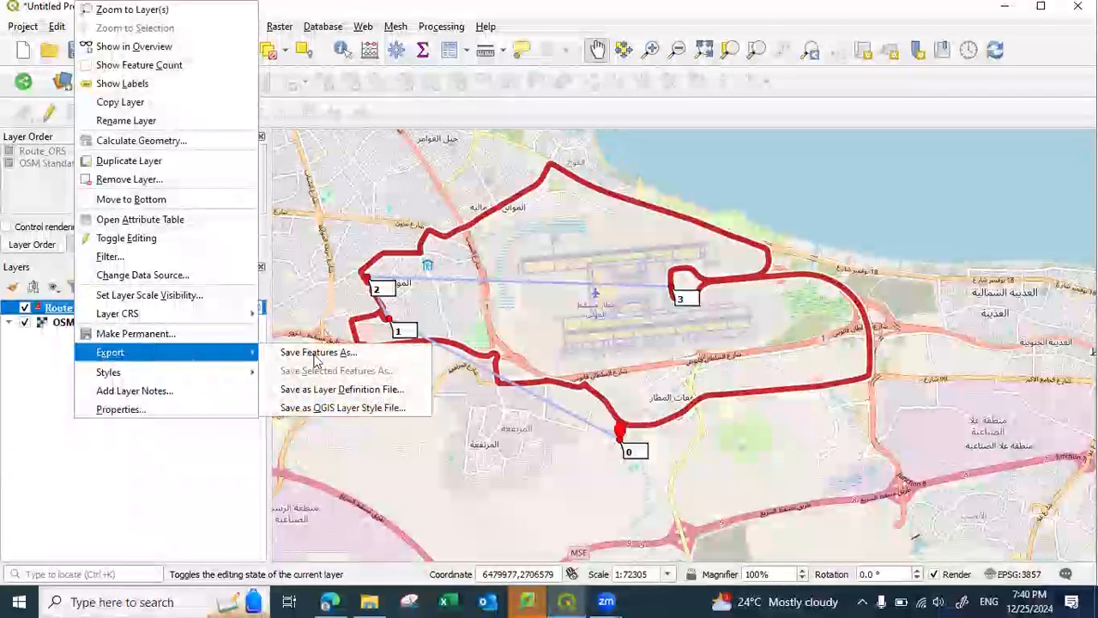
click(317, 352)
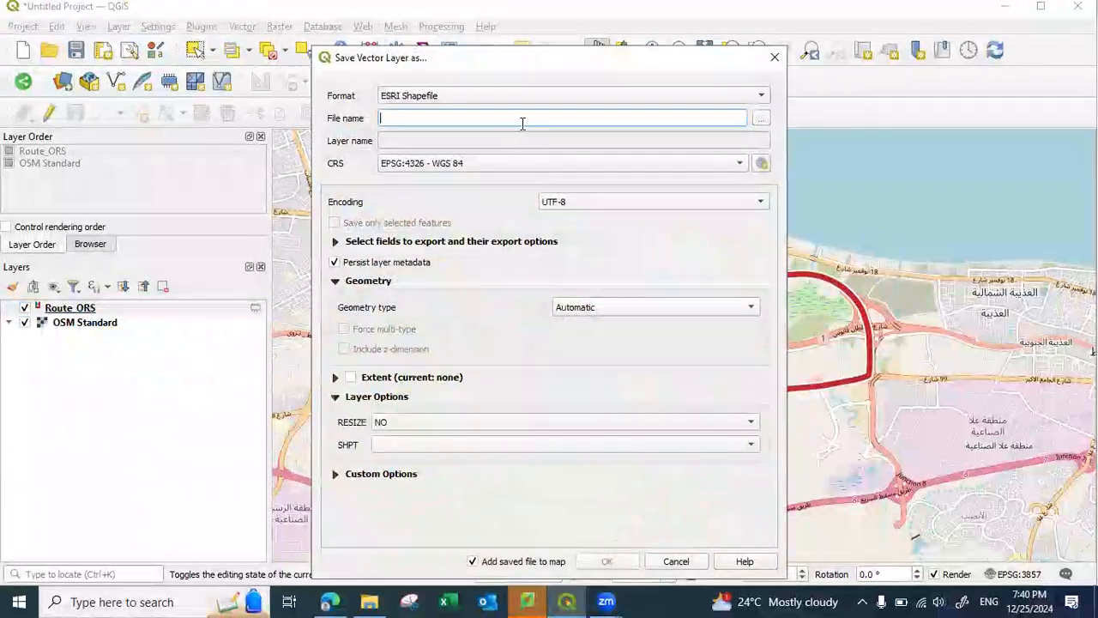
click(434, 96)
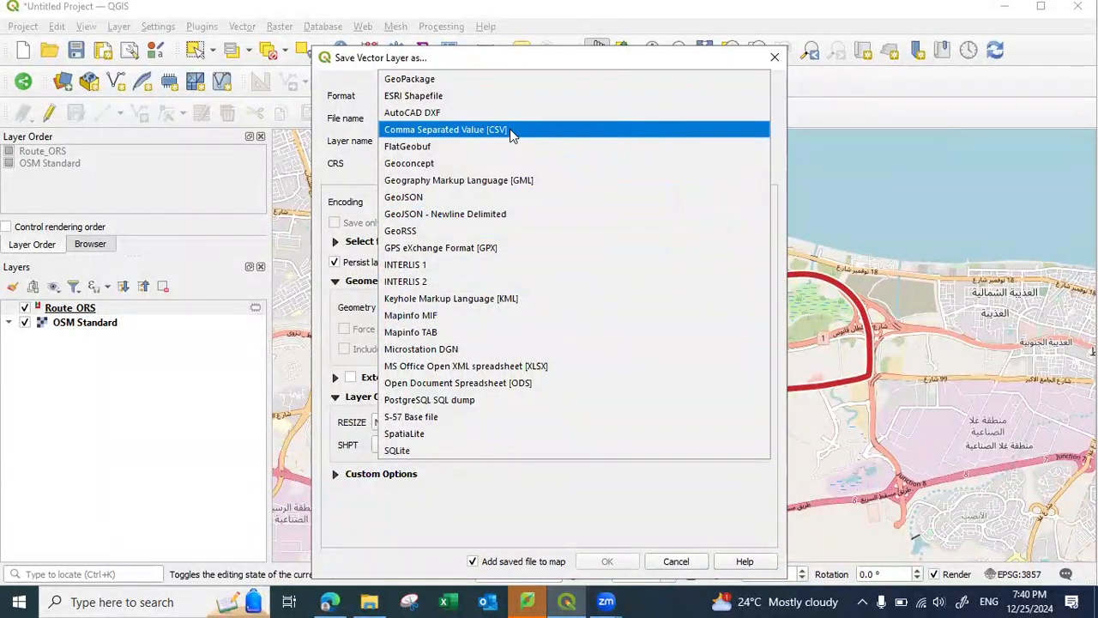
click(438, 100)
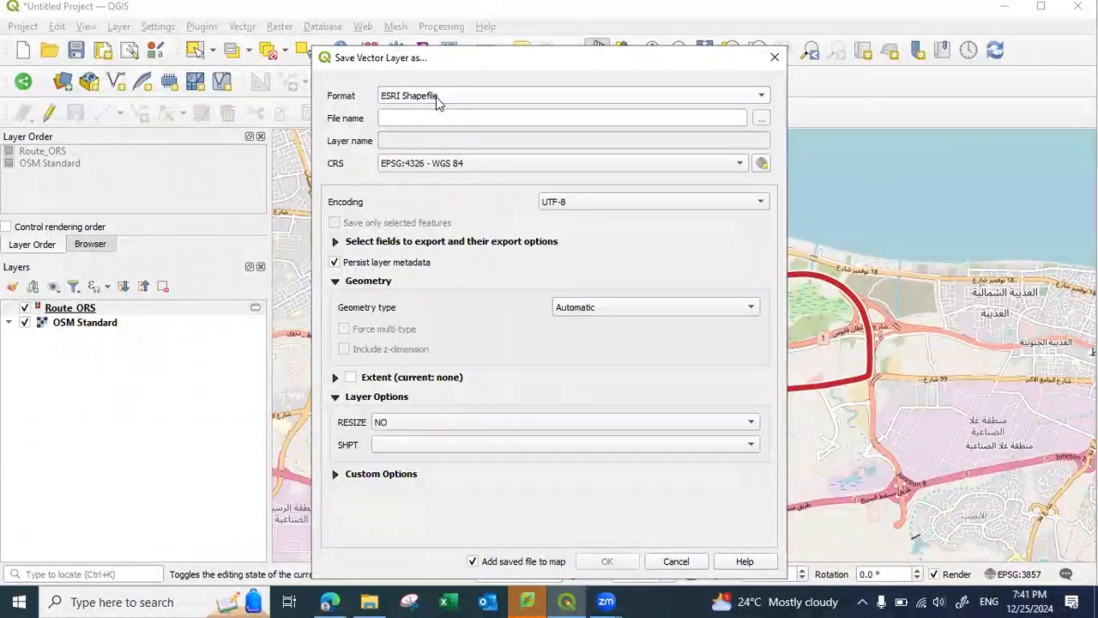
click(761, 119)
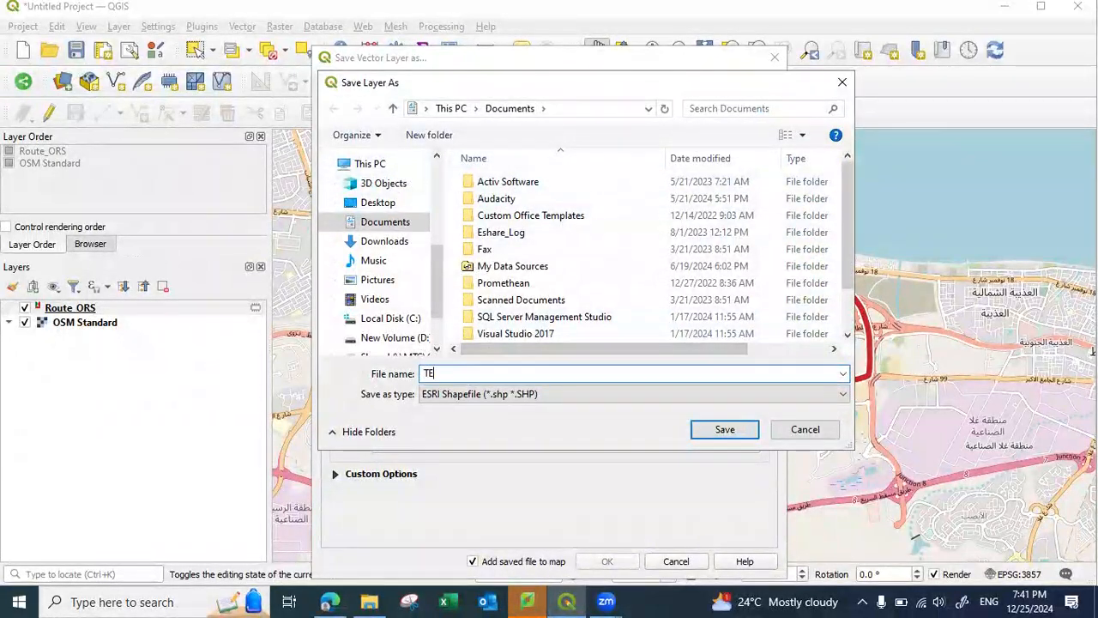
click(725, 429)
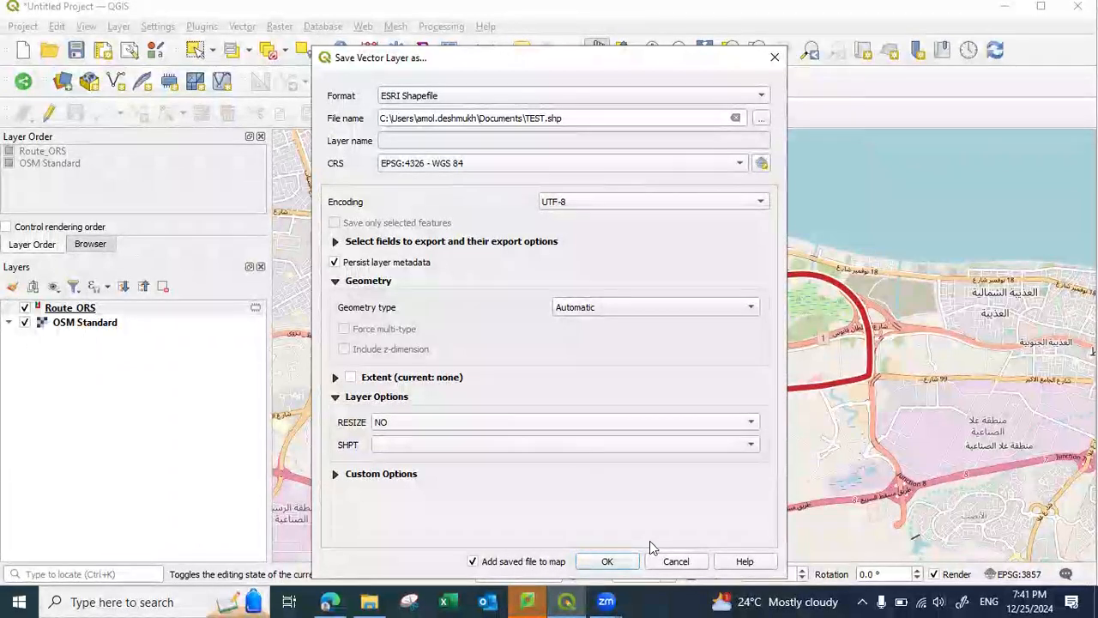
key(Return)
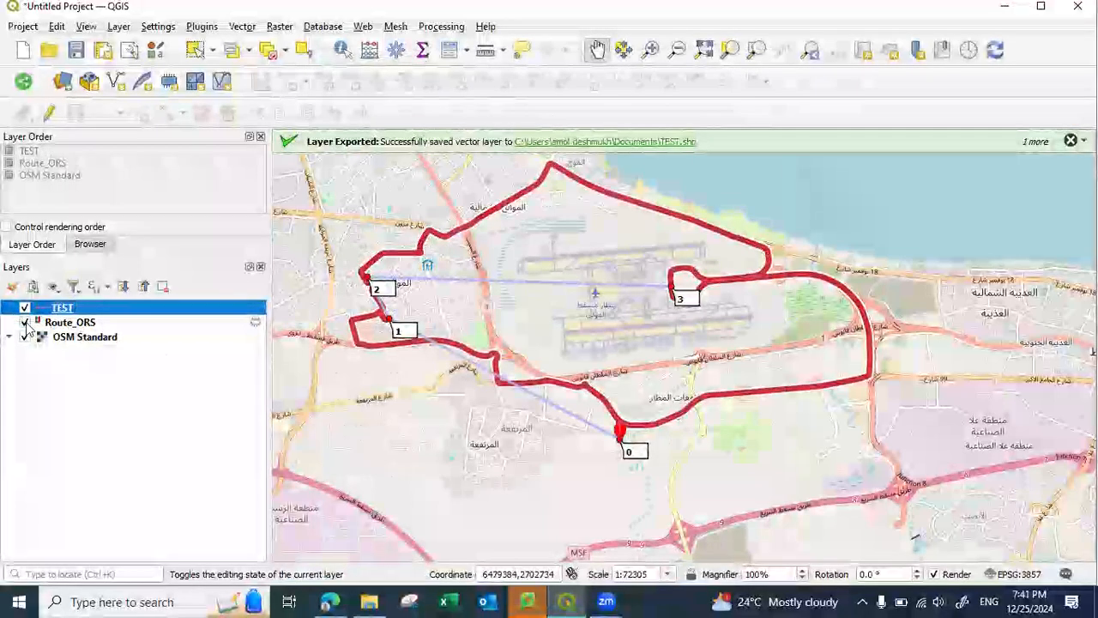
- Hide the Route_ORS and OSM Standard layers and clear all waypoints in ORS Tools so that only the TEST line shows
click(24, 322)
click(25, 337)
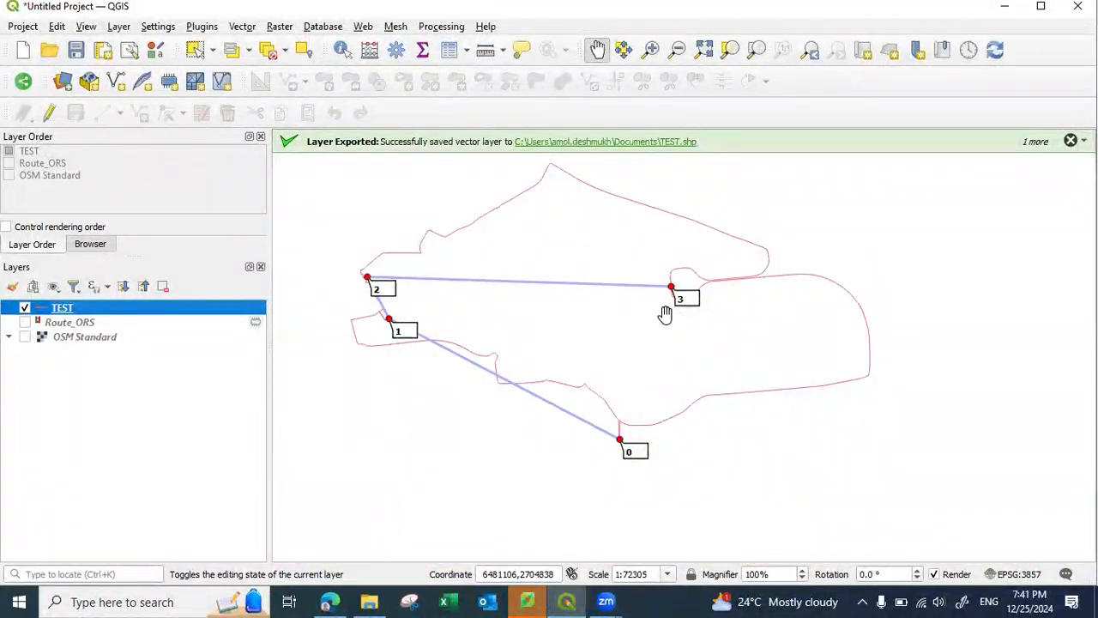
click(364, 27)
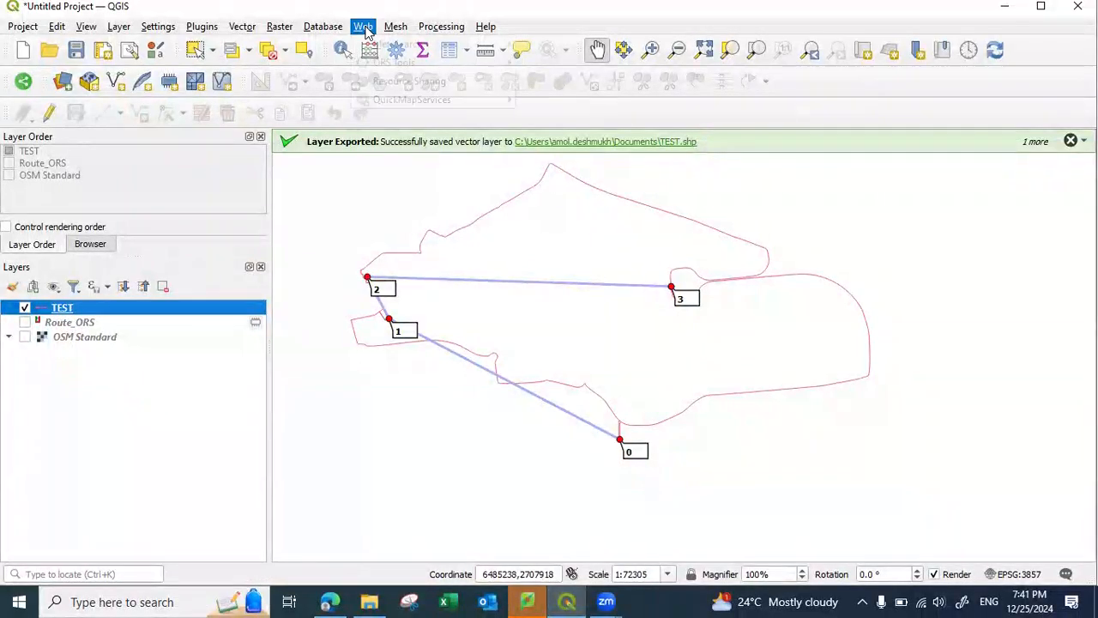
mouse_move(414, 66)
click(547, 61)
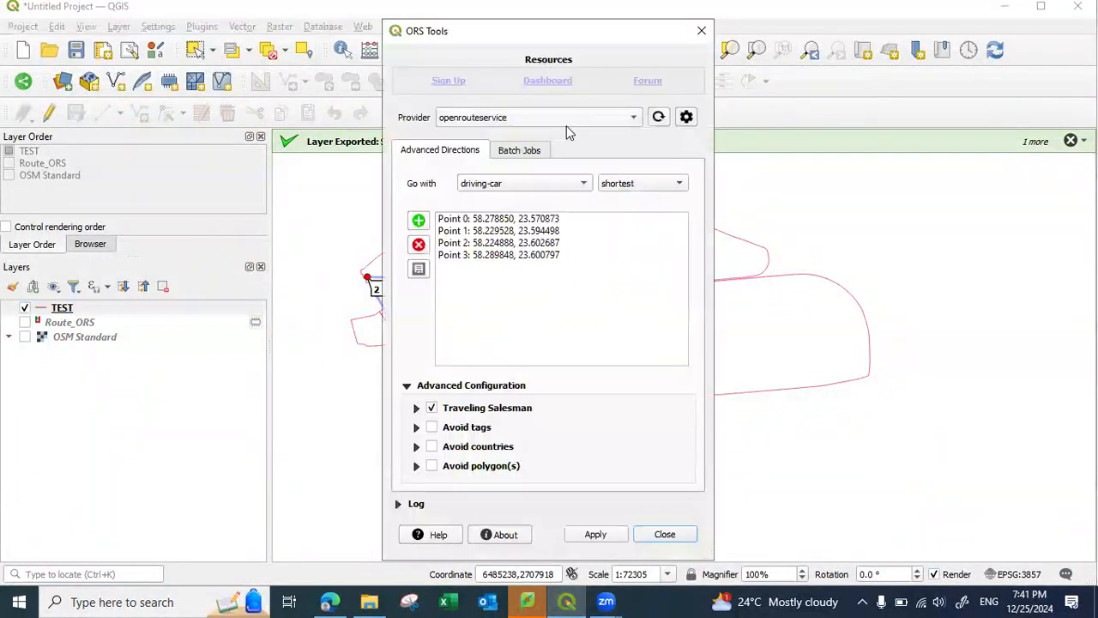
click(419, 246)
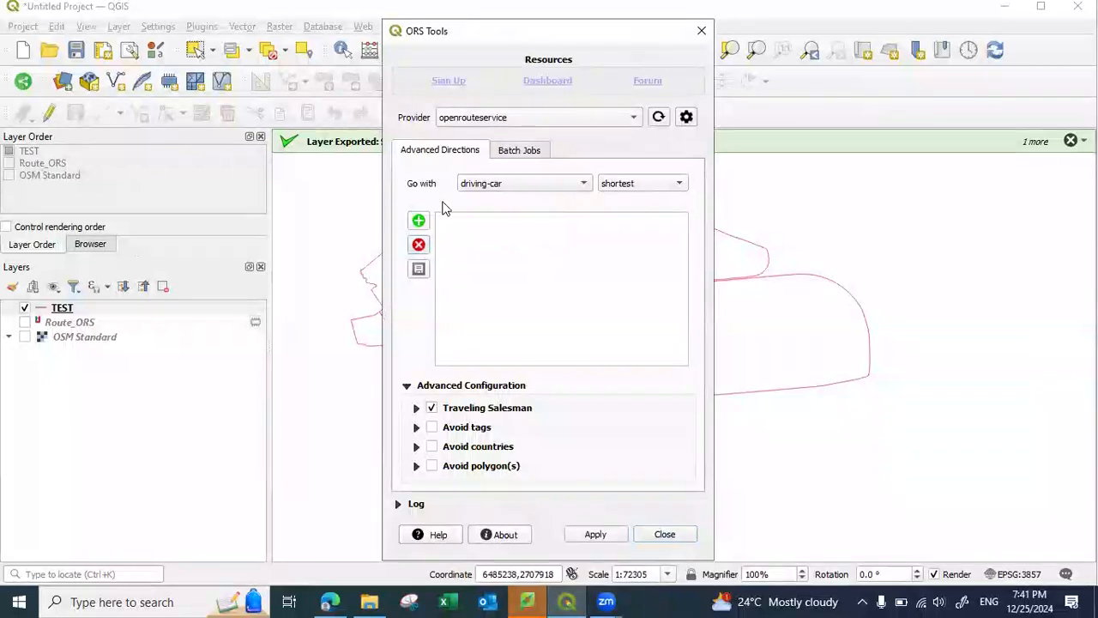
click(671, 536)
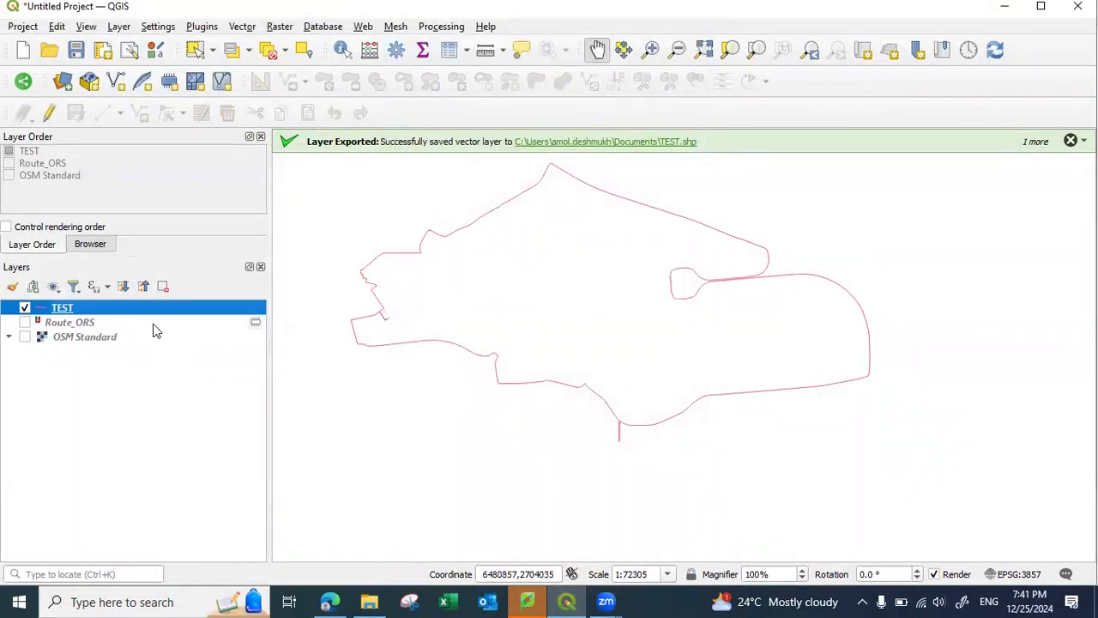
- Check the TEST layer's attribute table for the exported route's distance, duration and profile
right_click(72, 311)
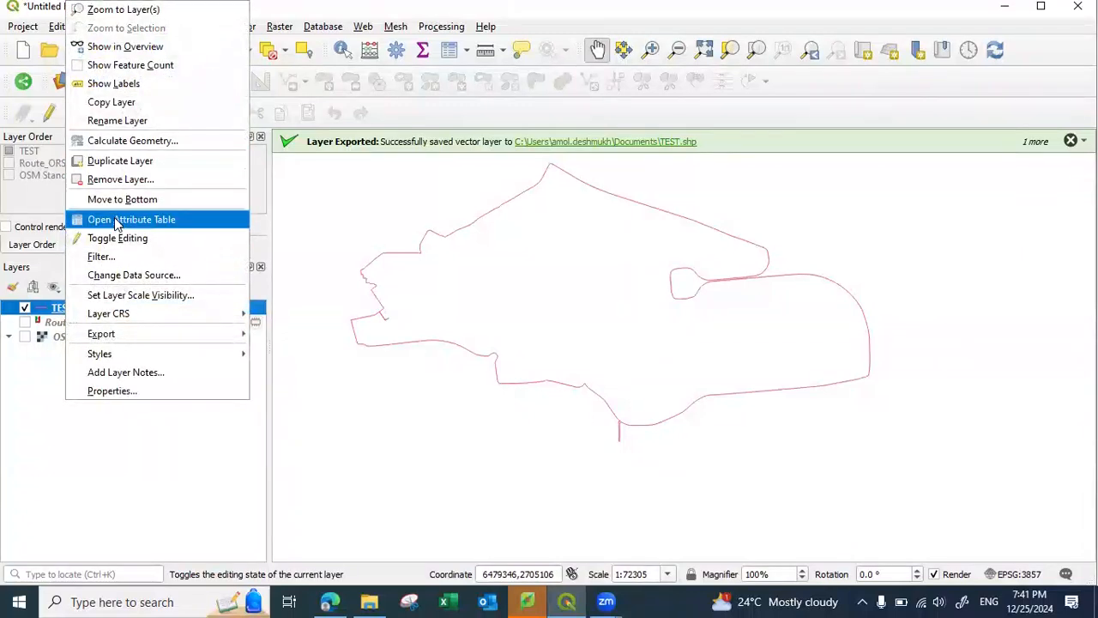
click(115, 219)
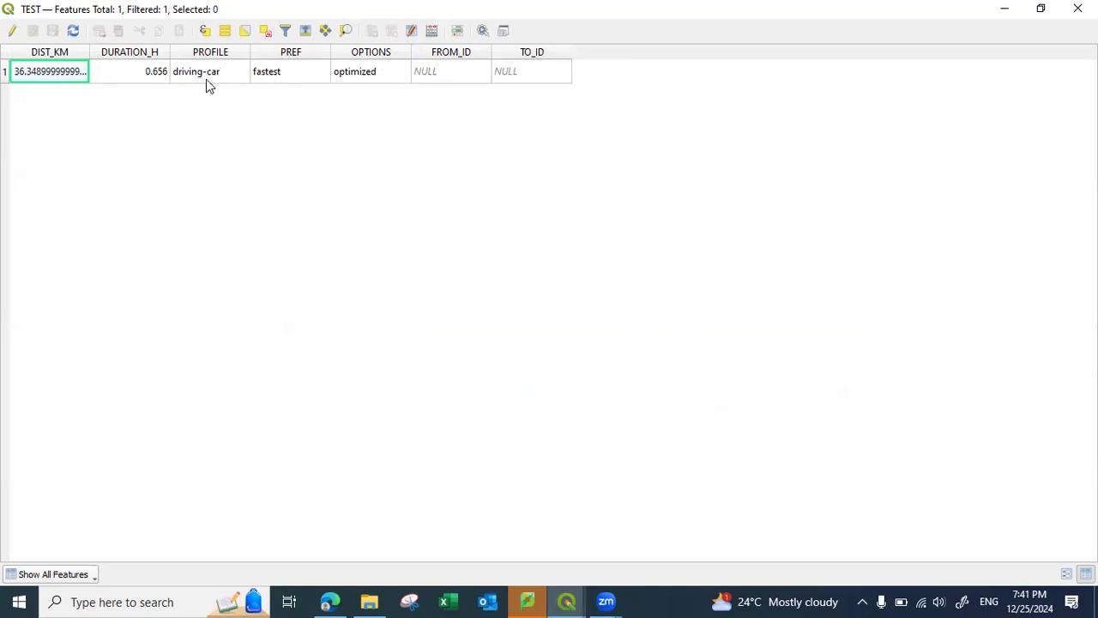
click(1078, 9)
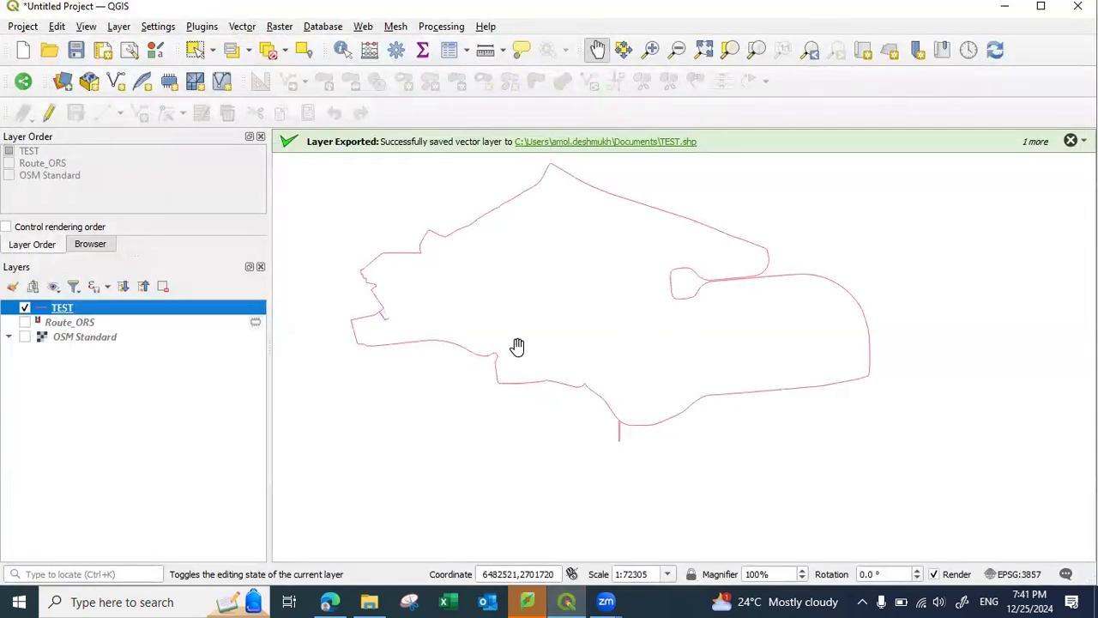